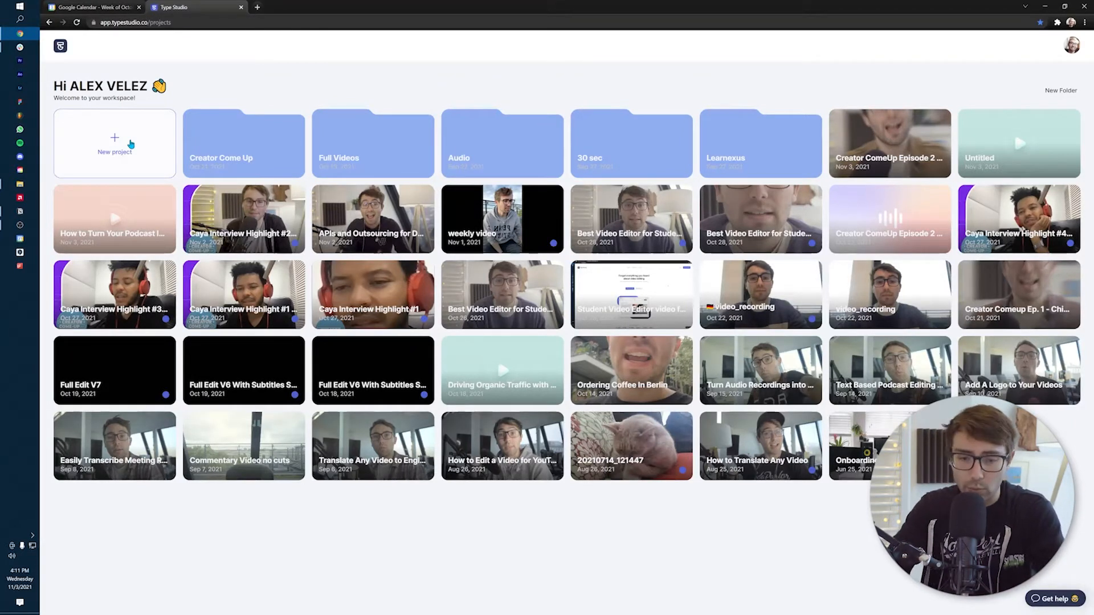
- Create a new project and add the podcast episode's video file from the computer to it
{"action": "left_click", "coordinate": [131, 144]}
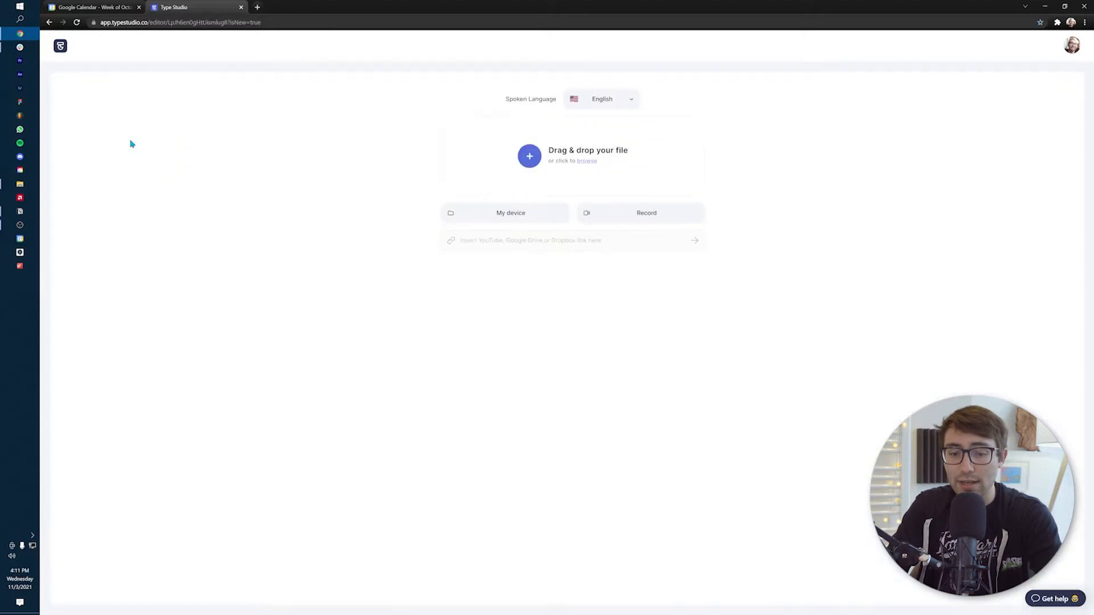
{"action": "left_click", "coordinate": [20, 184]}
{"action": "left_click_drag", "start_coordinate": [463, 210], "coordinate": [1006, 183]}
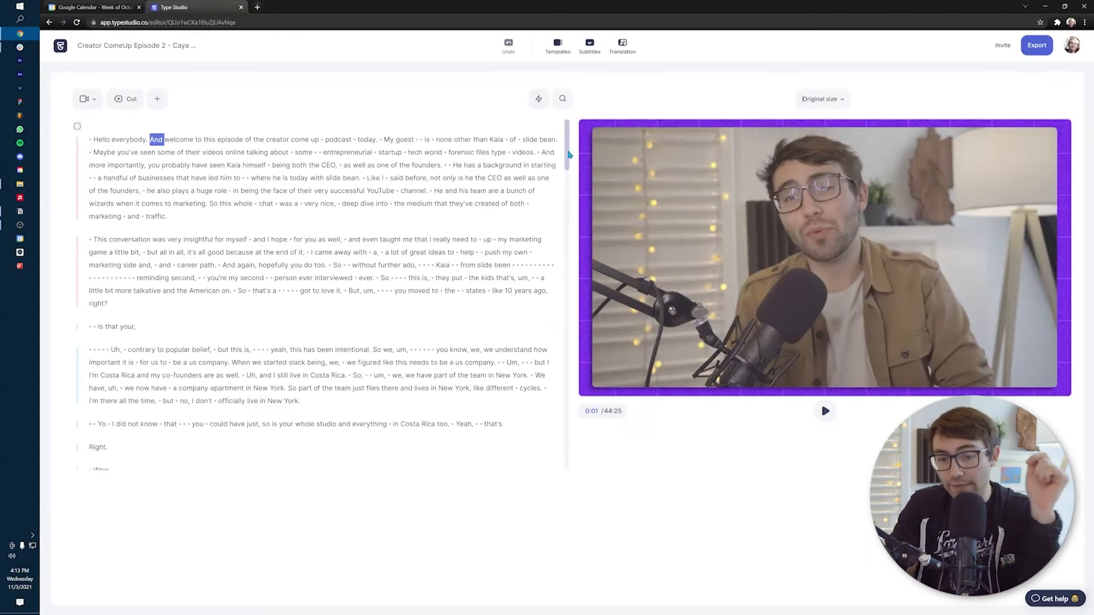
- Search the episode transcript for "entrepreneur"
{"action": "left_click_drag", "start_coordinate": [568, 157], "coordinate": [563, 207]}
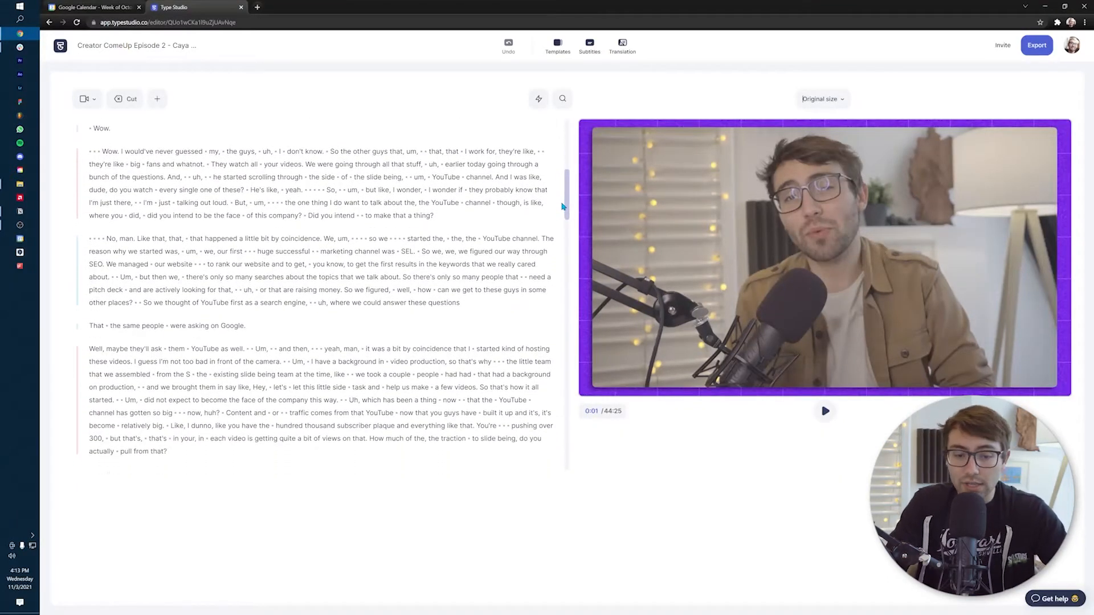
{"action": "left_click", "coordinate": [560, 99]}
{"action": "type", "text": "entrrepre"}
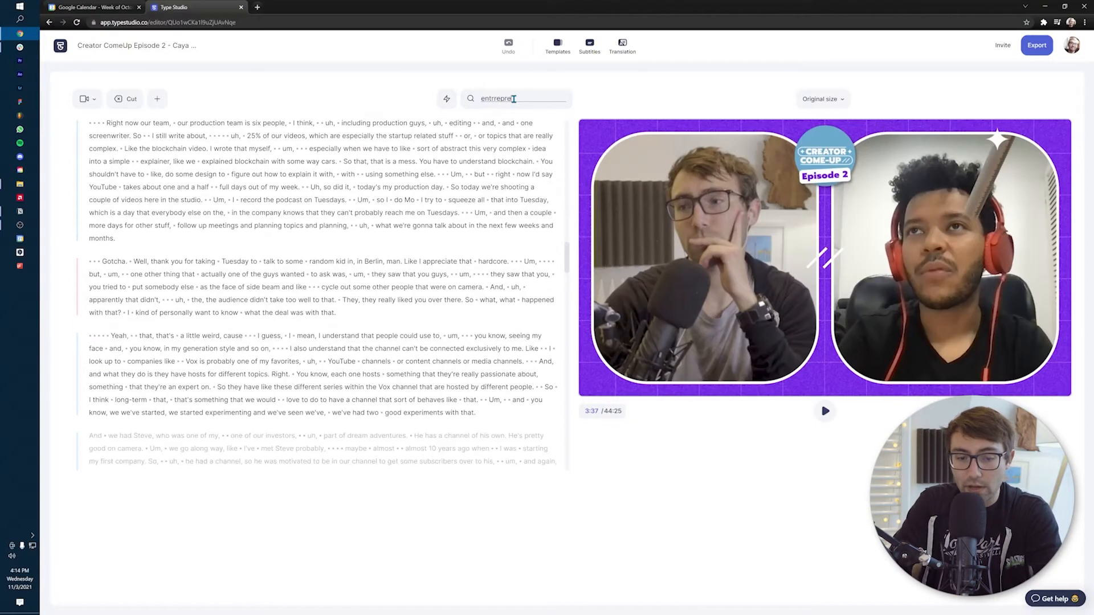
{"action": "key", "text": "BackSpace"}
{"action": "key", "text": "BackSpace"}
{"action": "type", "text": "ep"}
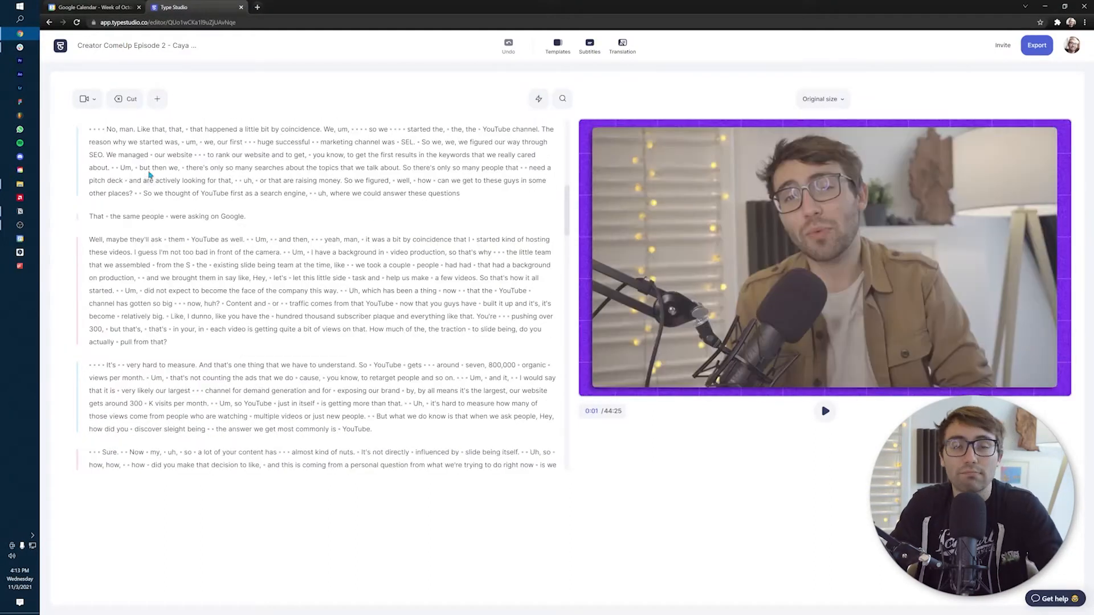
{"action": "double_click", "coordinate": [159, 168]}
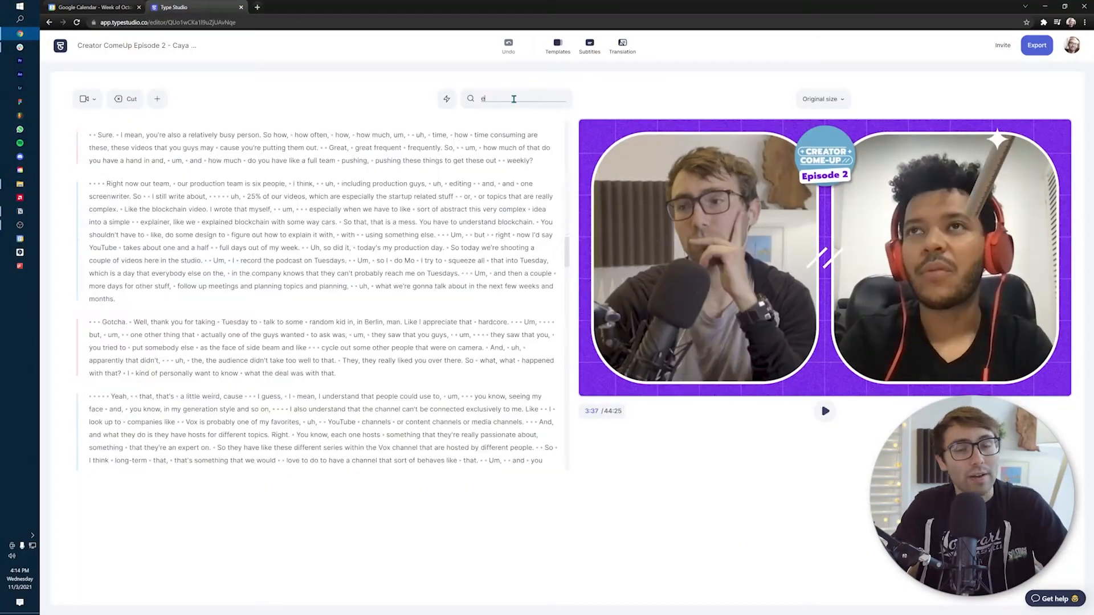
{"action": "type", "text": "entrrepr"}
{"action": "key", "text": "BackSpace"}
{"action": "key", "text": "BackSpace"}
{"action": "key", "text": "BackSpace"}
{"action": "key", "text": "BackSpace"}
{"action": "type", "text": "epreneur"}
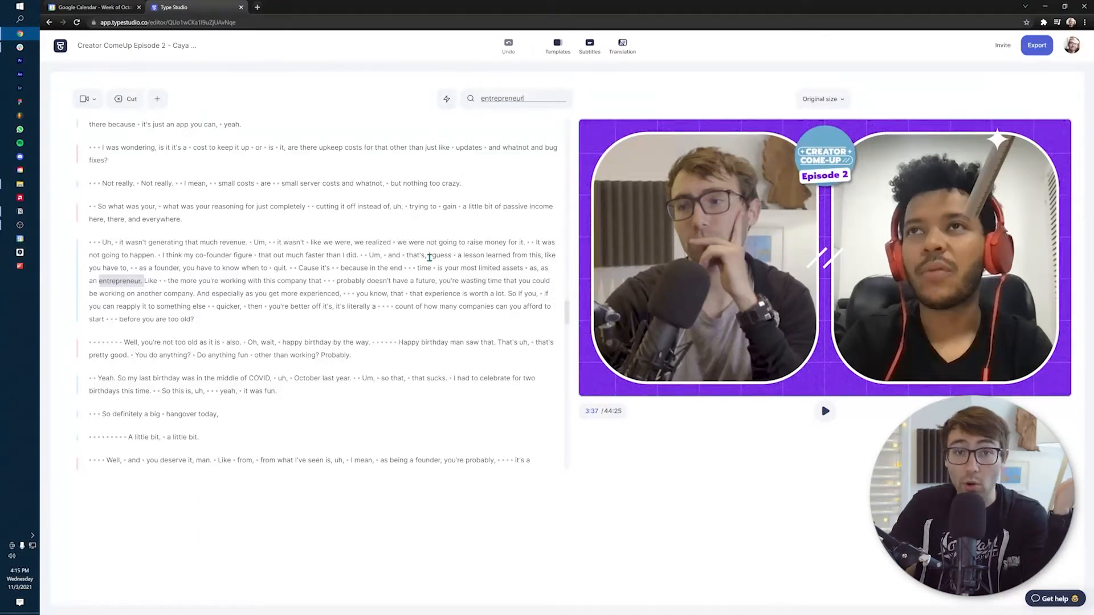
- Cut everything before "as a founder" and everything after "before you are too old?" from the transcript
{"action": "left_click", "coordinate": [374, 255]}
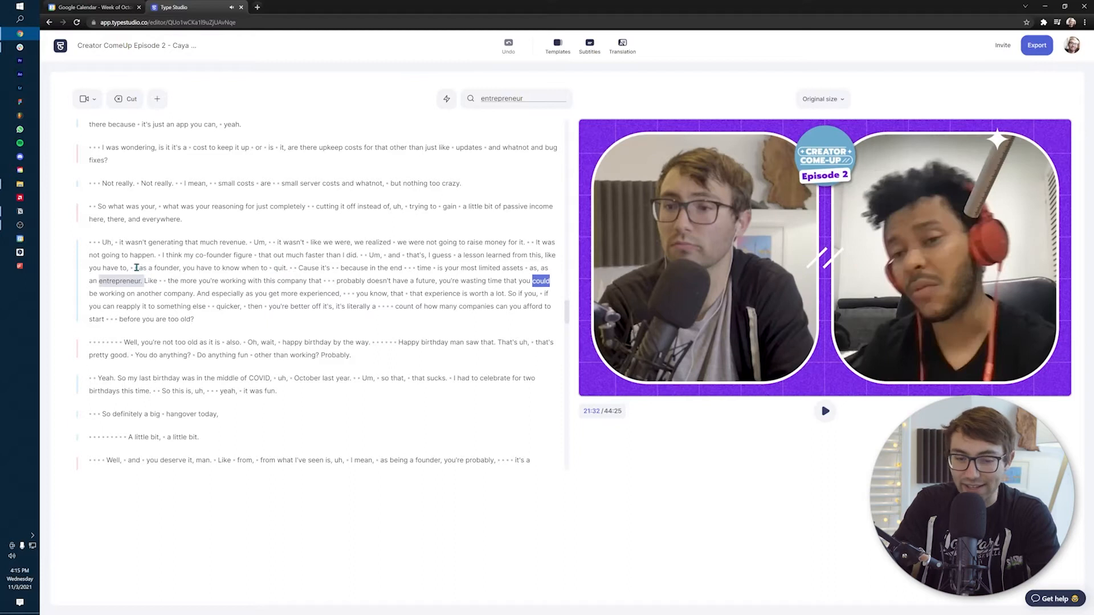
{"action": "left_click_drag", "start_coordinate": [136, 268], "coordinate": [145, 143]}
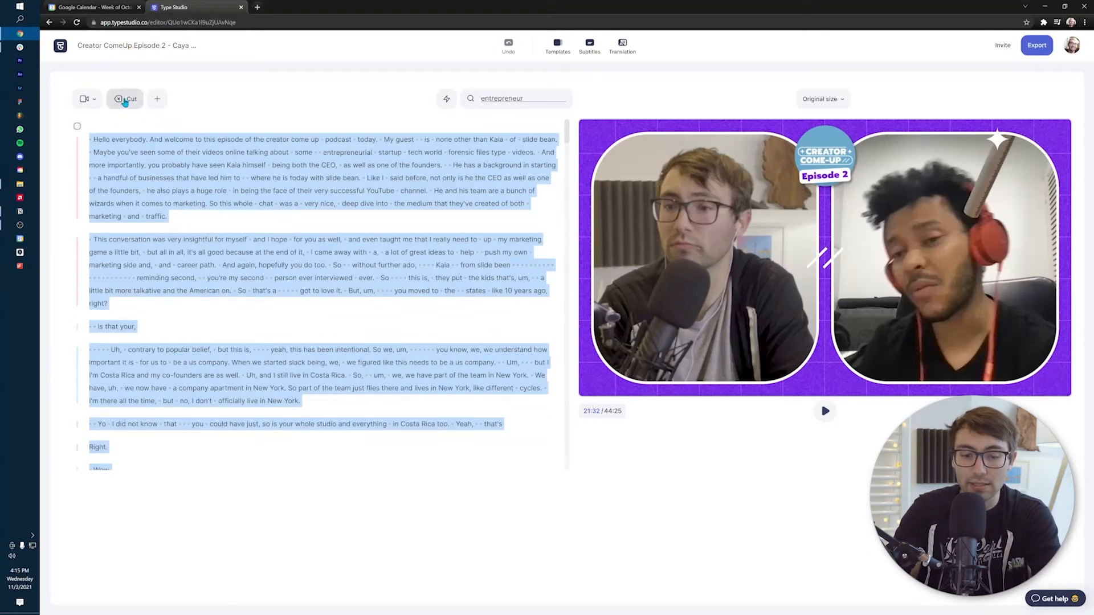
{"action": "left_click", "coordinate": [125, 100]}
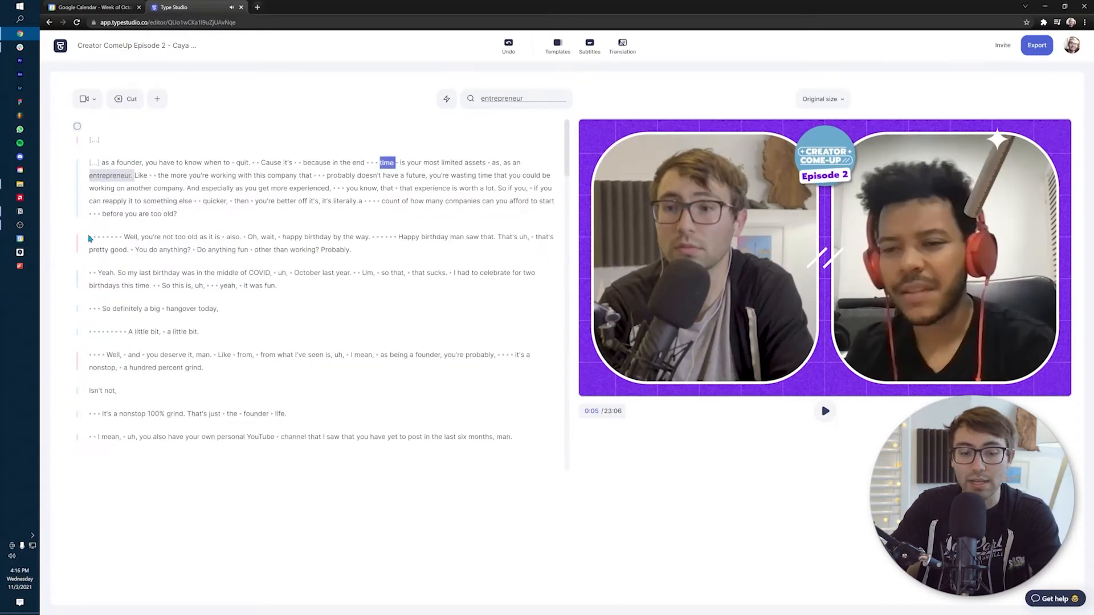
{"action": "left_click_drag", "start_coordinate": [89, 236], "coordinate": [421, 451]}
{"action": "left_click", "coordinate": [391, 435]}
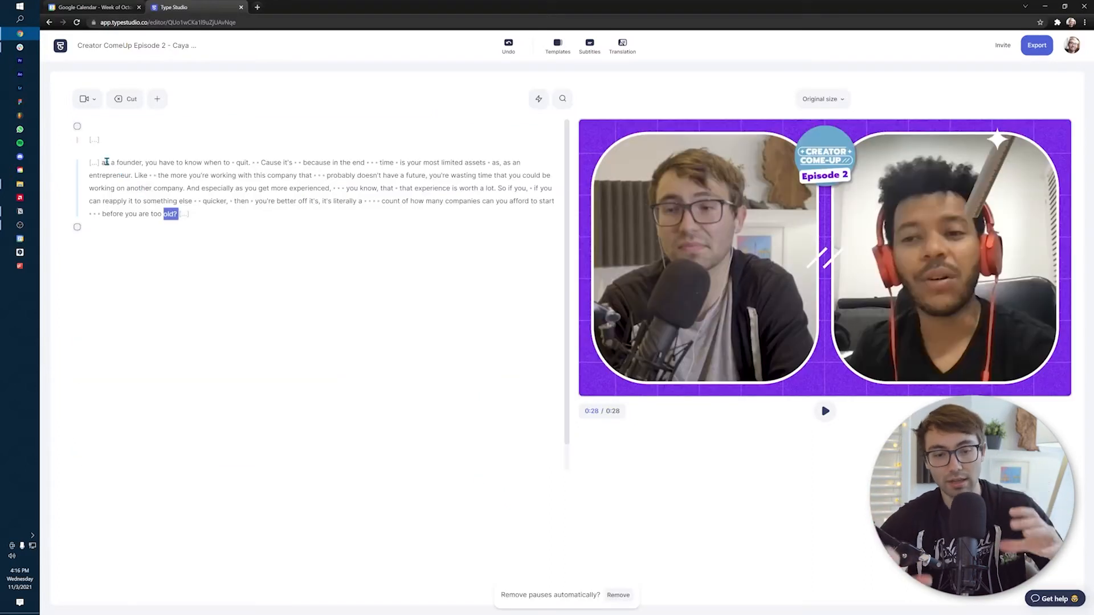
- Change the video format to Portrait, then scale and reposition the footage so the guest in red headphones fills the frame
{"action": "left_click", "coordinate": [106, 162]}
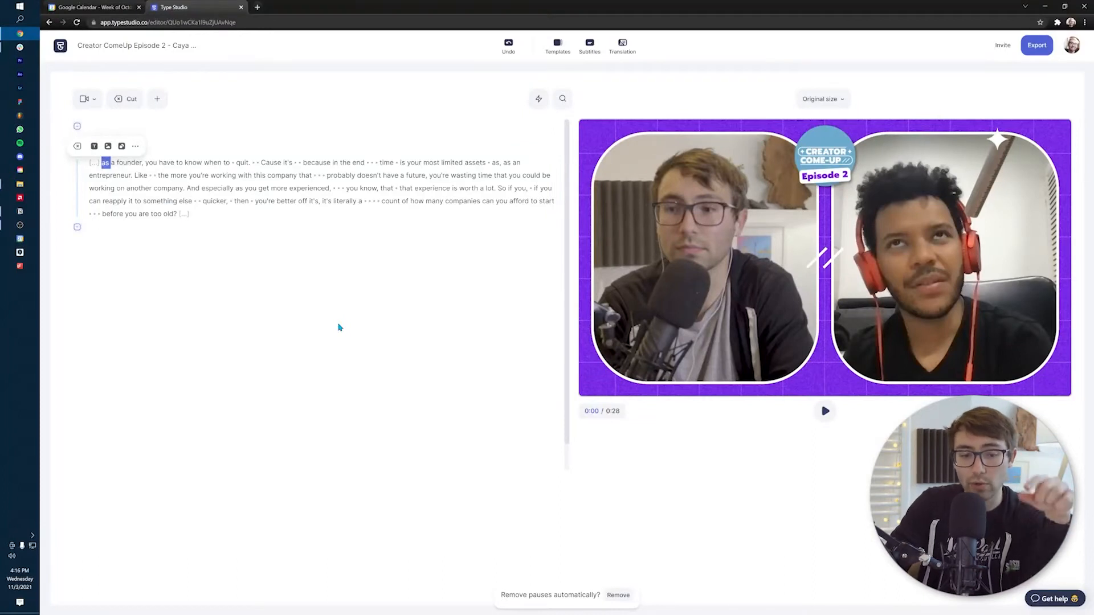
{"action": "left_click", "coordinate": [820, 99]}
{"action": "left_click", "coordinate": [829, 200]}
{"action": "left_click", "coordinate": [788, 211]}
{"action": "left_click_drag", "start_coordinate": [738, 226], "coordinate": [393, 534]}
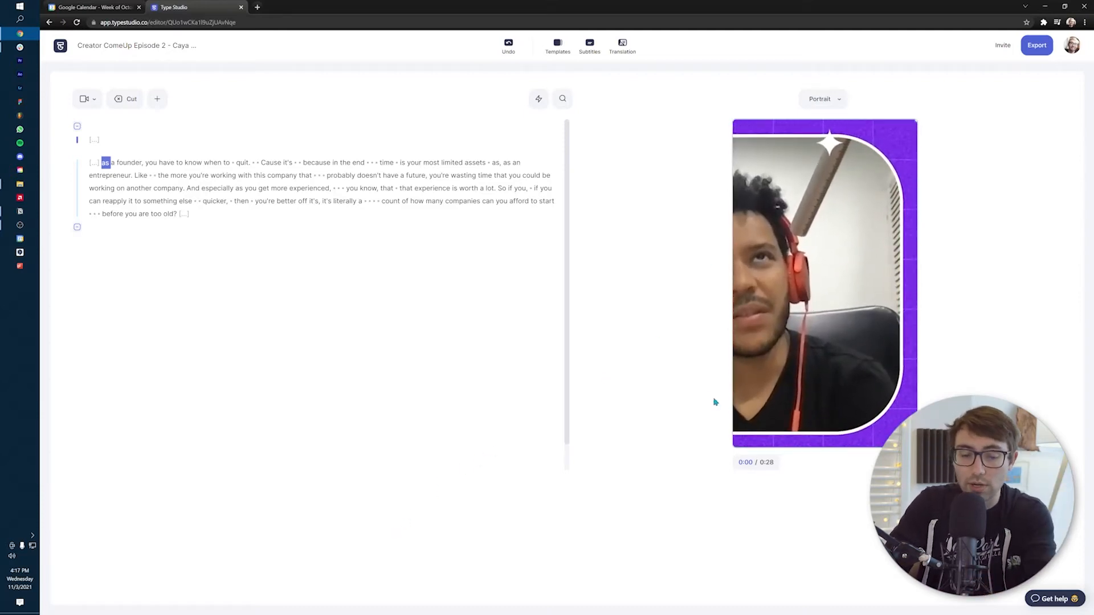
{"action": "left_click_drag", "start_coordinate": [783, 328], "coordinate": [845, 326]}
{"action": "key", "text": "space"}
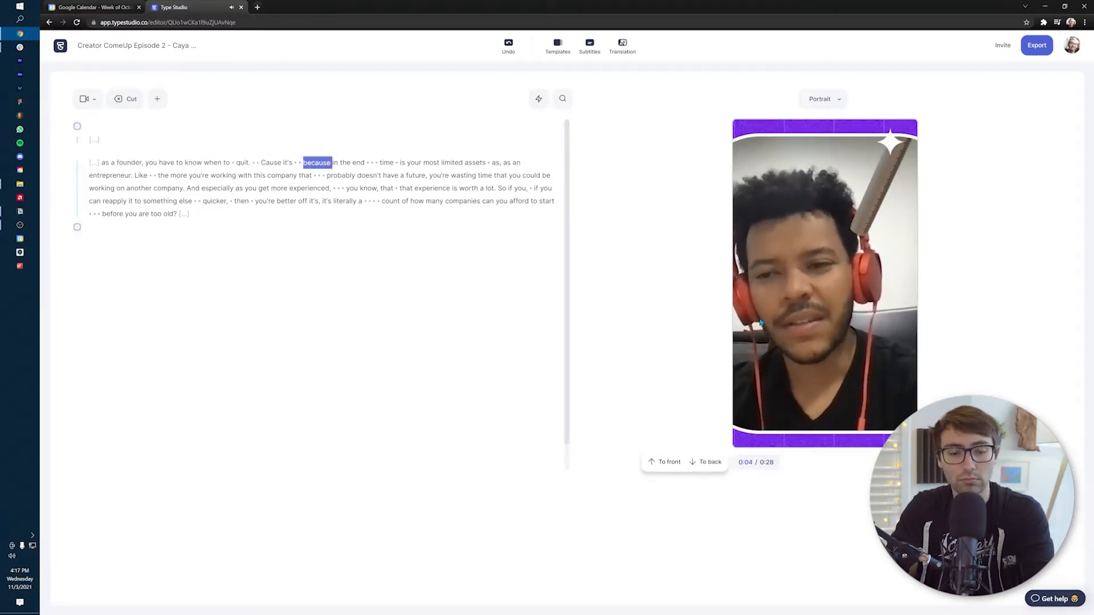
- Add the image "full logo with episode 2.png" over the whole passage and place it small in the video's lower-right corner
{"action": "left_click", "coordinate": [108, 162]}
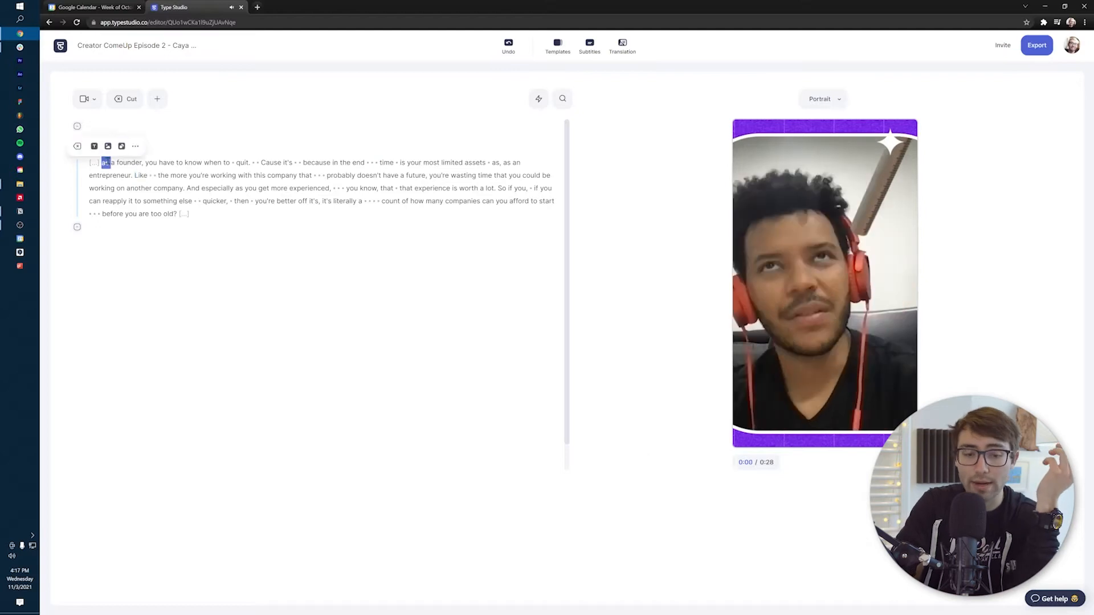
{"action": "left_click", "coordinate": [175, 214], "text": "shift"}
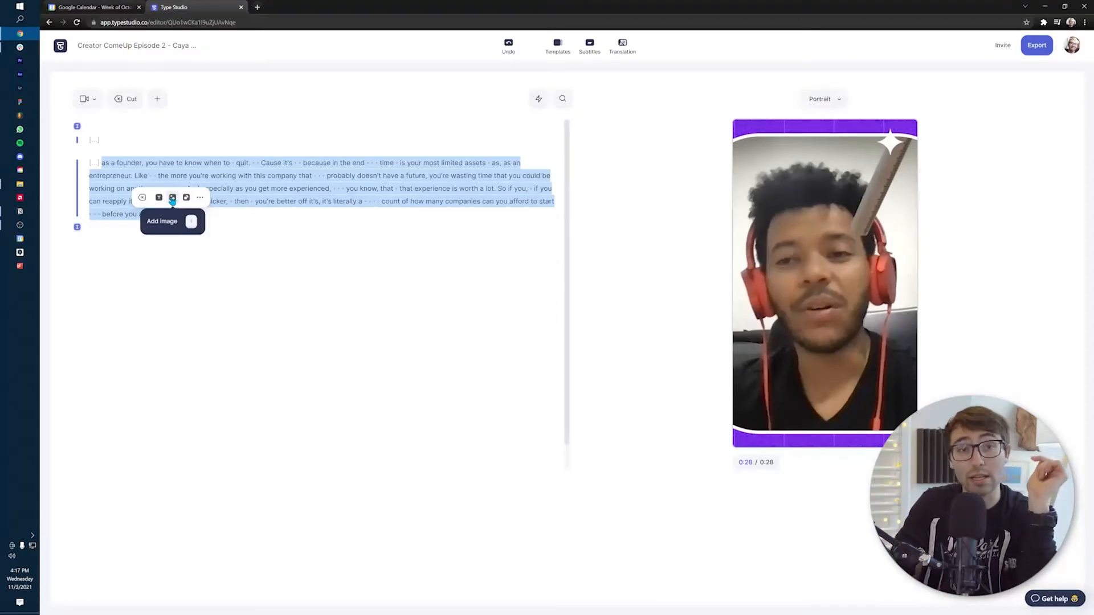
{"action": "left_click", "coordinate": [172, 198]}
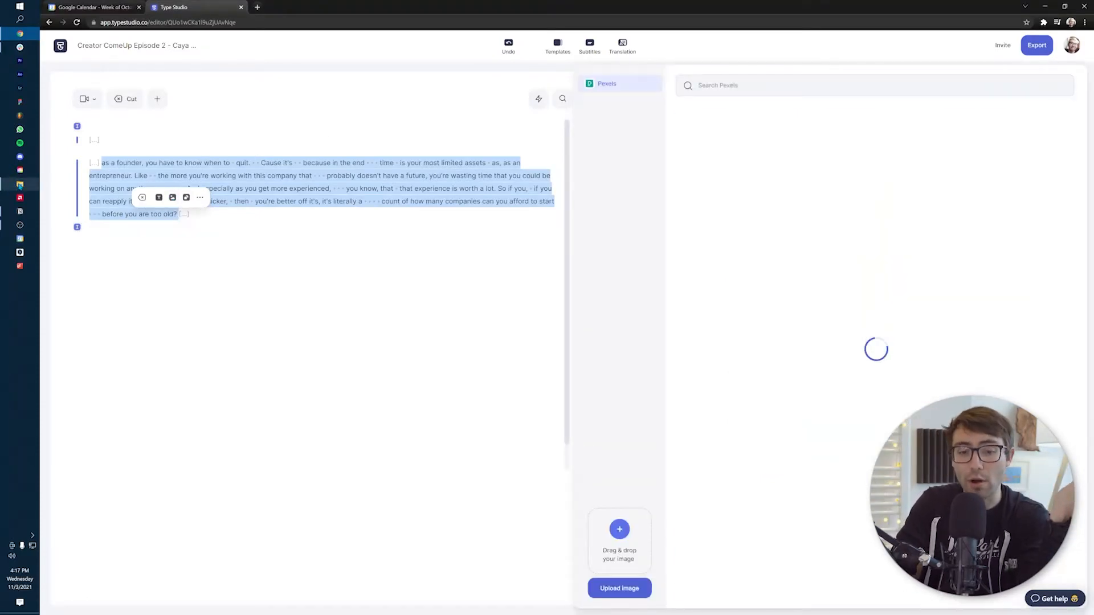
{"action": "left_click", "coordinate": [19, 185]}
{"action": "left_click", "coordinate": [761, 347]}
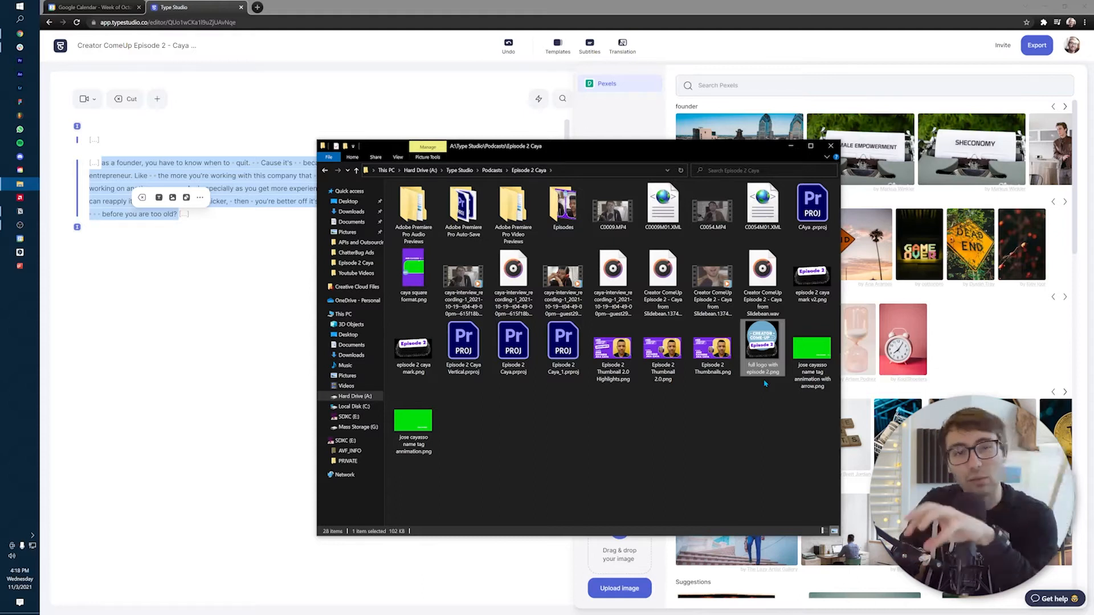
{"action": "left_click_drag", "start_coordinate": [762, 345], "coordinate": [903, 342]}
{"action": "left_click_drag", "start_coordinate": [786, 158], "coordinate": [786, 398]}
{"action": "left_click_drag", "start_coordinate": [765, 421], "coordinate": [895, 420]}
{"action": "left_click", "coordinate": [962, 445]}
- Turn on Static subtitles, then enlarge them and place them centred near the bottom of the video frame
{"action": "left_click", "coordinate": [590, 46]}
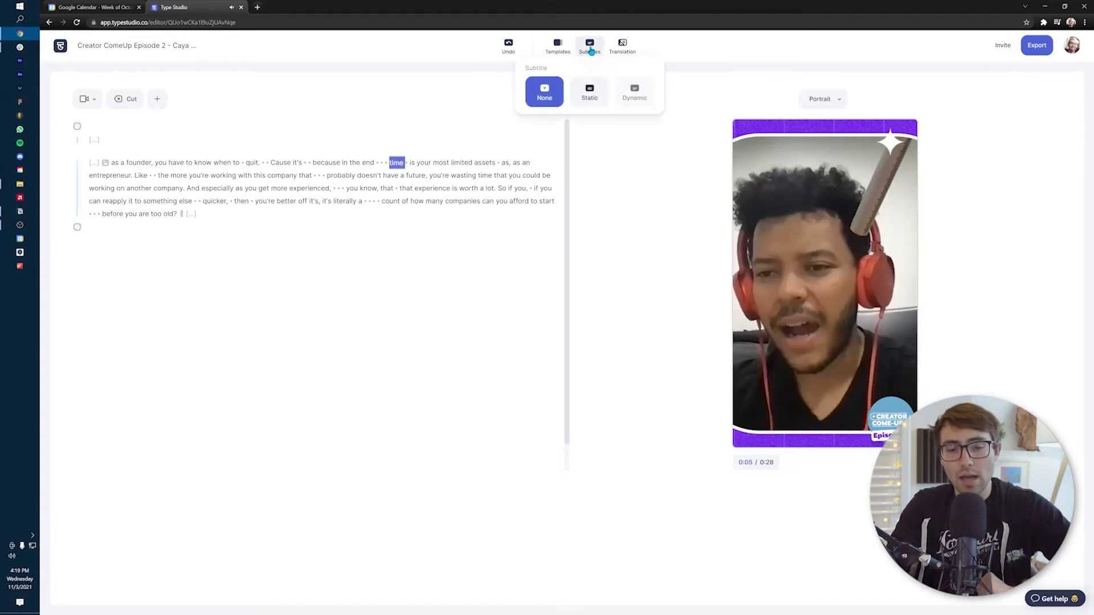
{"action": "left_click", "coordinate": [593, 95]}
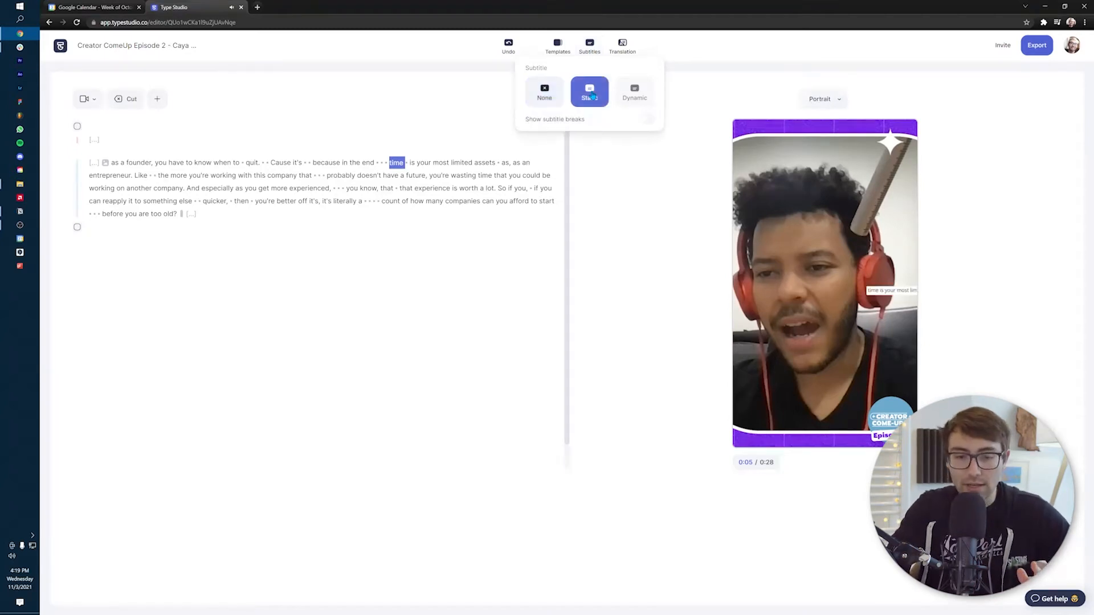
{"action": "left_click", "coordinate": [891, 292]}
{"action": "left_click_drag", "start_coordinate": [913, 297], "coordinate": [862, 397]}
- Style the subtitles with the purple background 792AE1E5, white text and a font other than Open Sans
{"action": "left_click", "coordinate": [863, 419]}
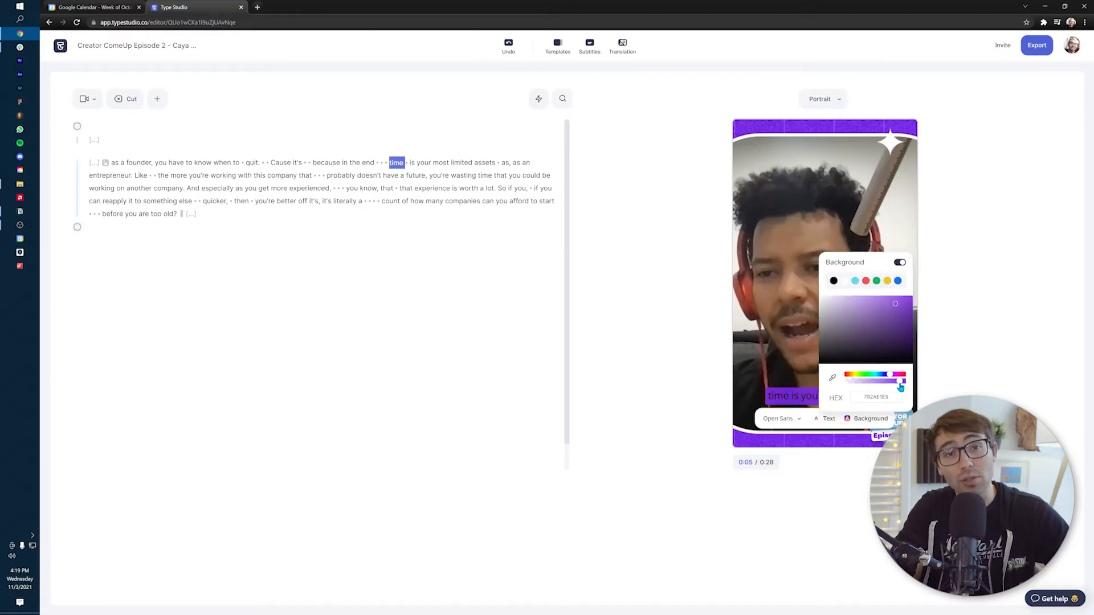
{"action": "left_click", "coordinate": [826, 418]}
{"action": "left_click", "coordinate": [780, 418]}
{"action": "scroll", "coordinate": [756, 470], "scroll_direction": "down", "scroll_amount": 3}
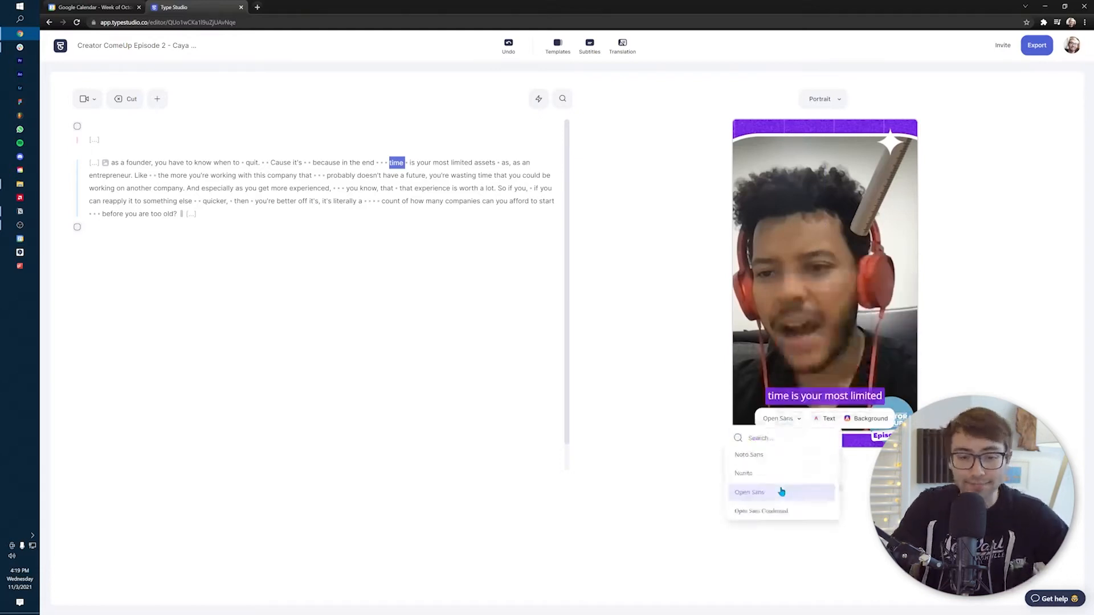
{"action": "left_click", "coordinate": [763, 498]}
- Correct the transcript word "assets" after "your most limited" to "asset"
{"action": "left_click", "coordinate": [485, 163]}
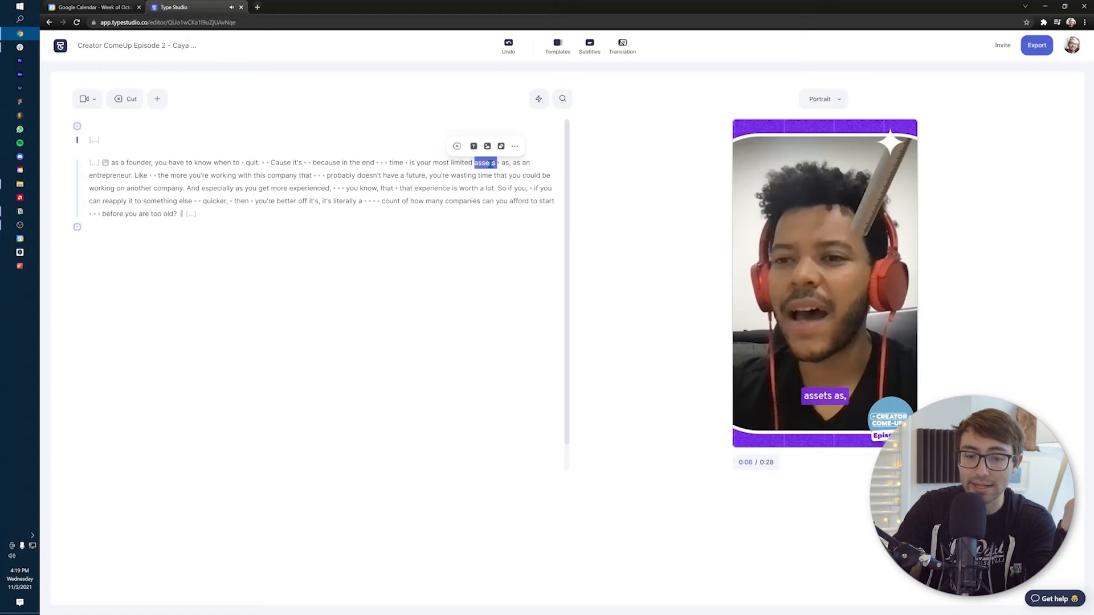
{"action": "left_click", "coordinate": [491, 164]}
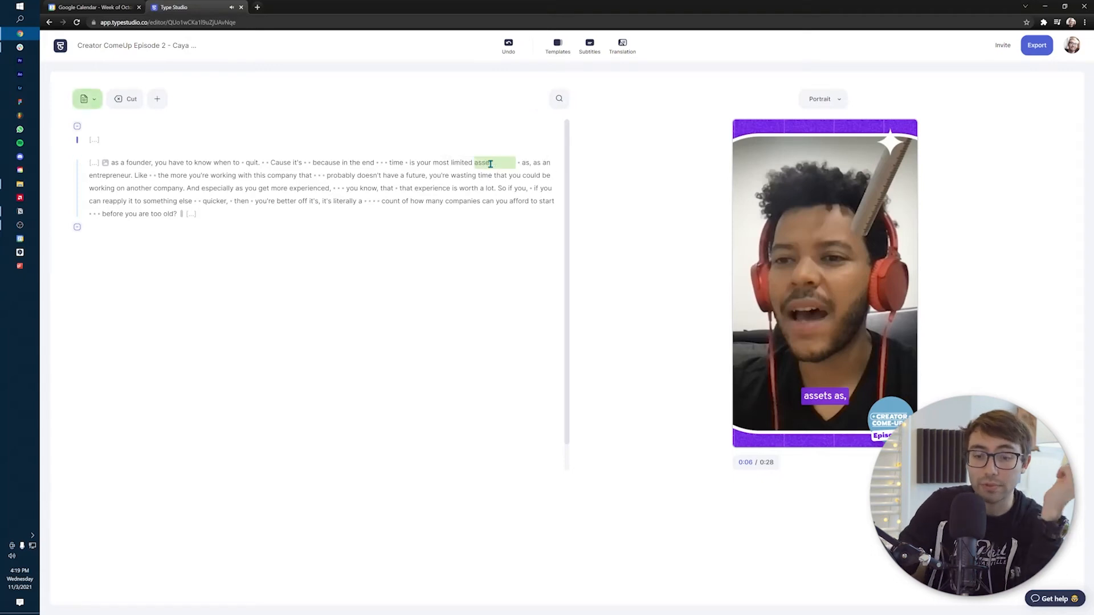
{"action": "key", "text": "BackSpace"}
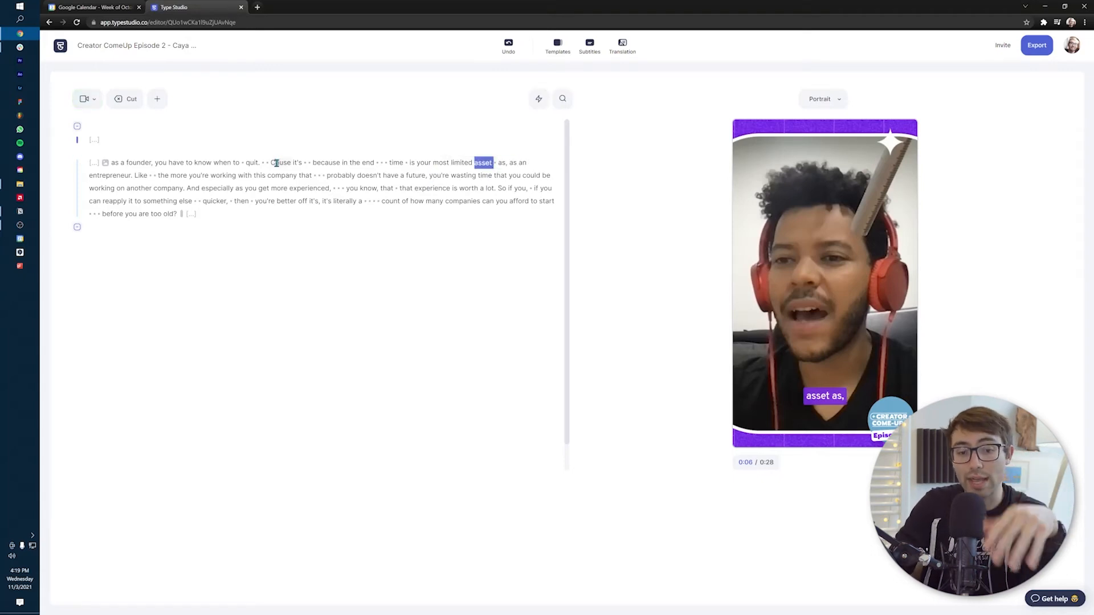
- Correct the transcript word "Cause" to "Because" and play the clip
{"action": "double_click", "coordinate": [279, 163]}
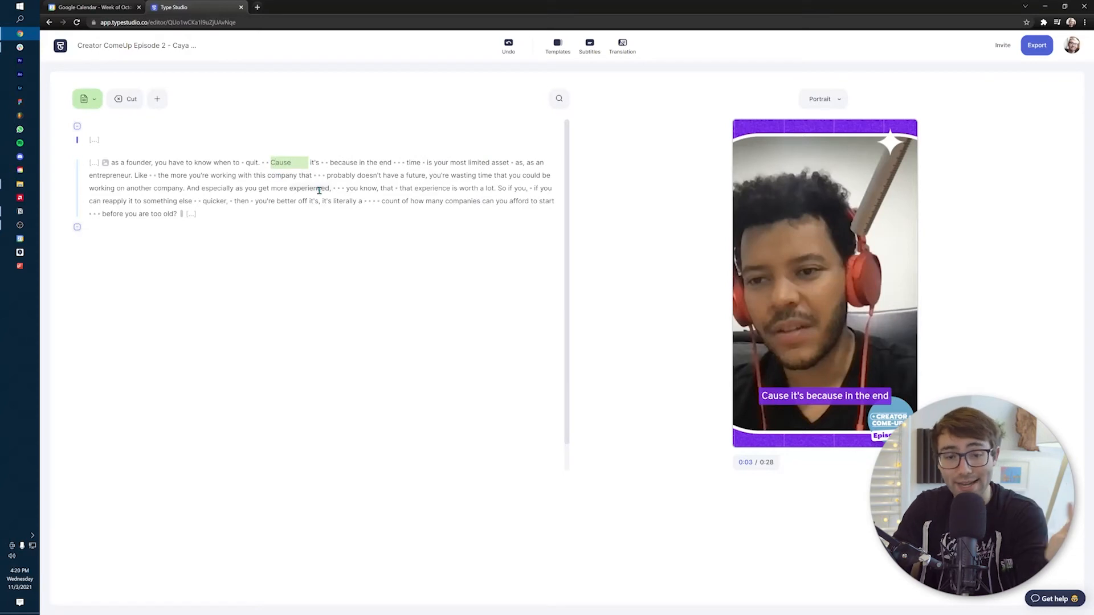
{"action": "key", "text": "BackSpace"}
{"action": "type", "text": "B"}
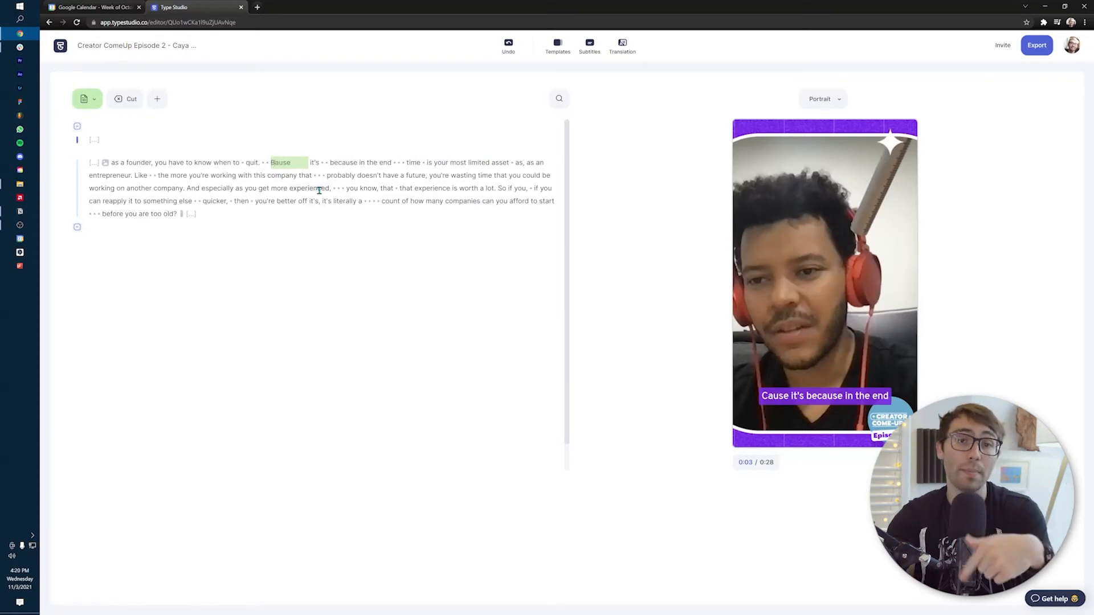
{"action": "type", "text": "ec"}
{"action": "key", "text": "Return"}
{"action": "key", "text": "space"}
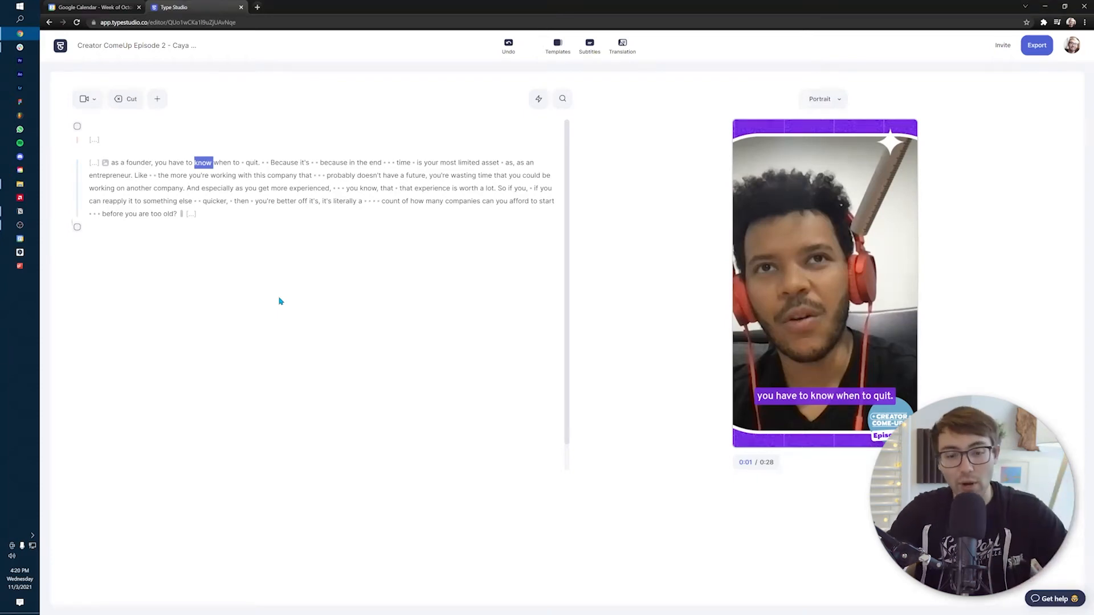
- Save the clip's current design as a new custom template
{"action": "left_click", "coordinate": [558, 46]}
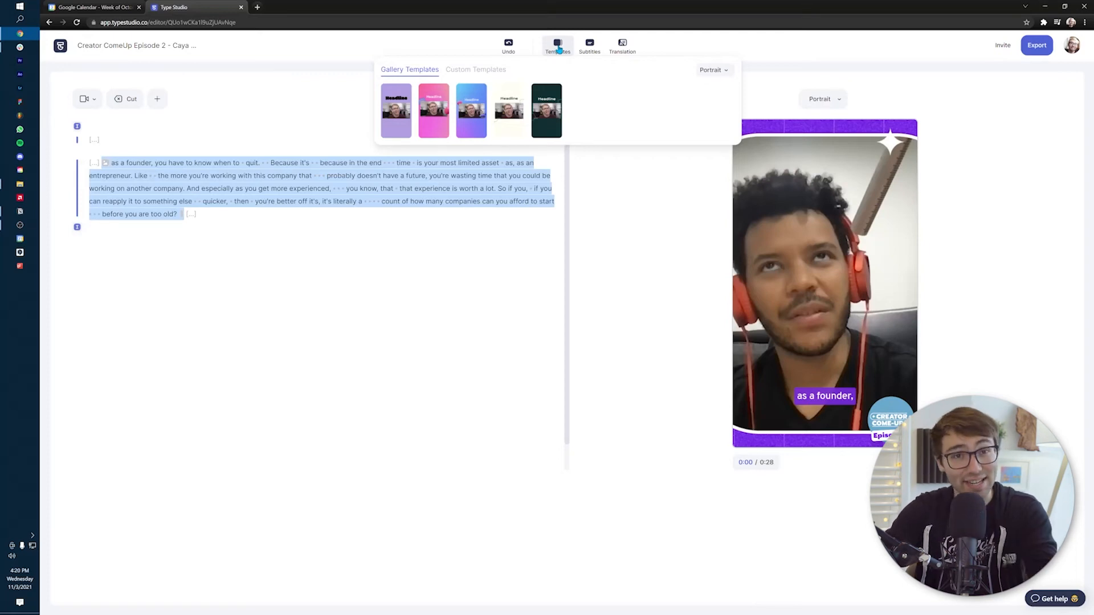
{"action": "left_click", "coordinate": [464, 70]}
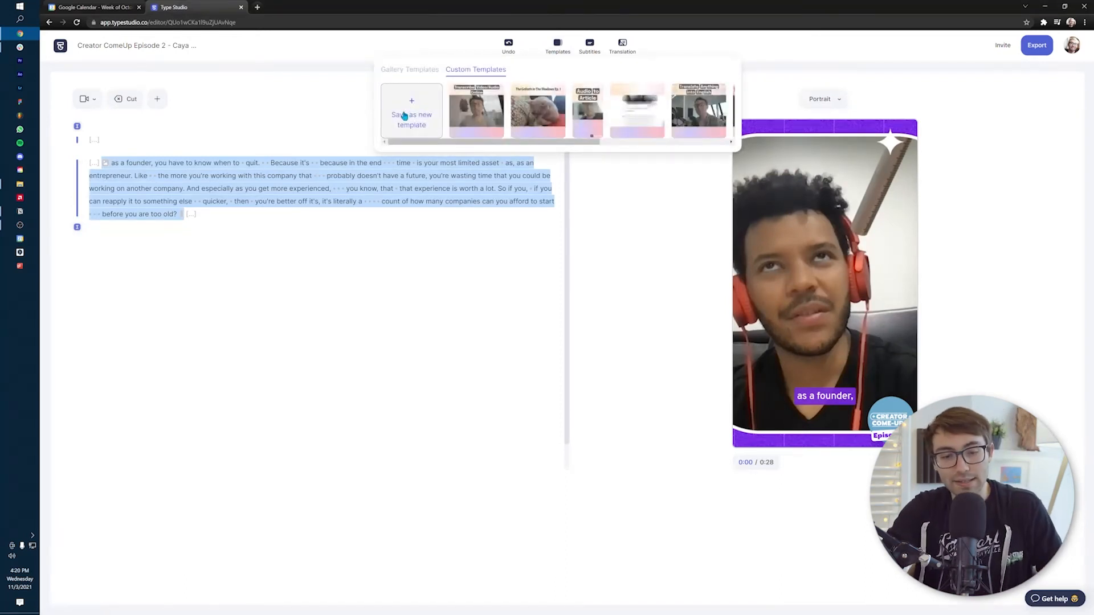
{"action": "left_click", "coordinate": [403, 115]}
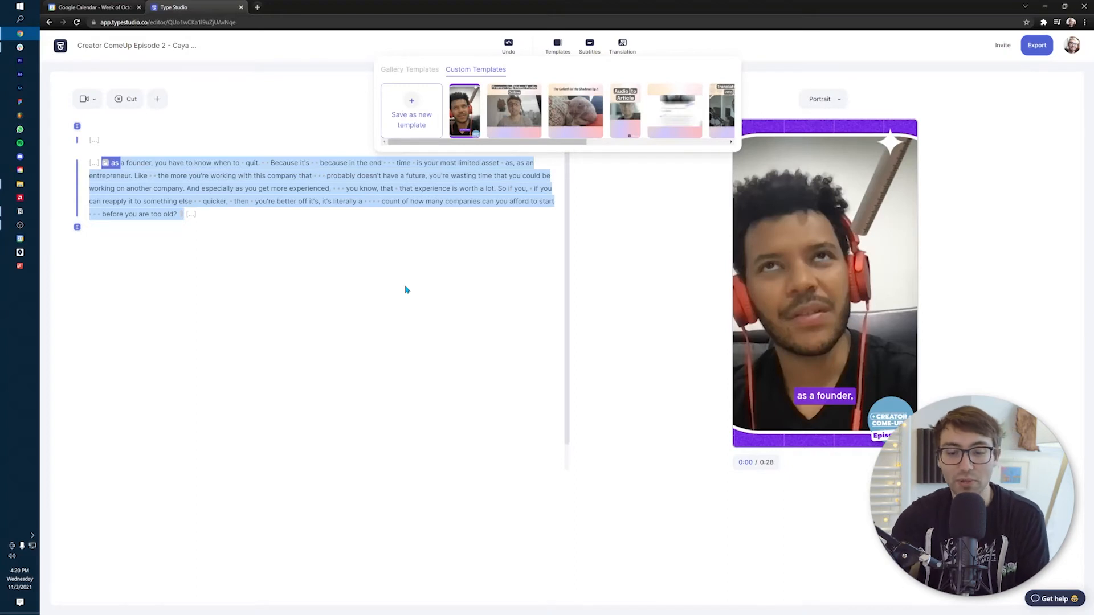
{"action": "left_click", "coordinate": [292, 279]}
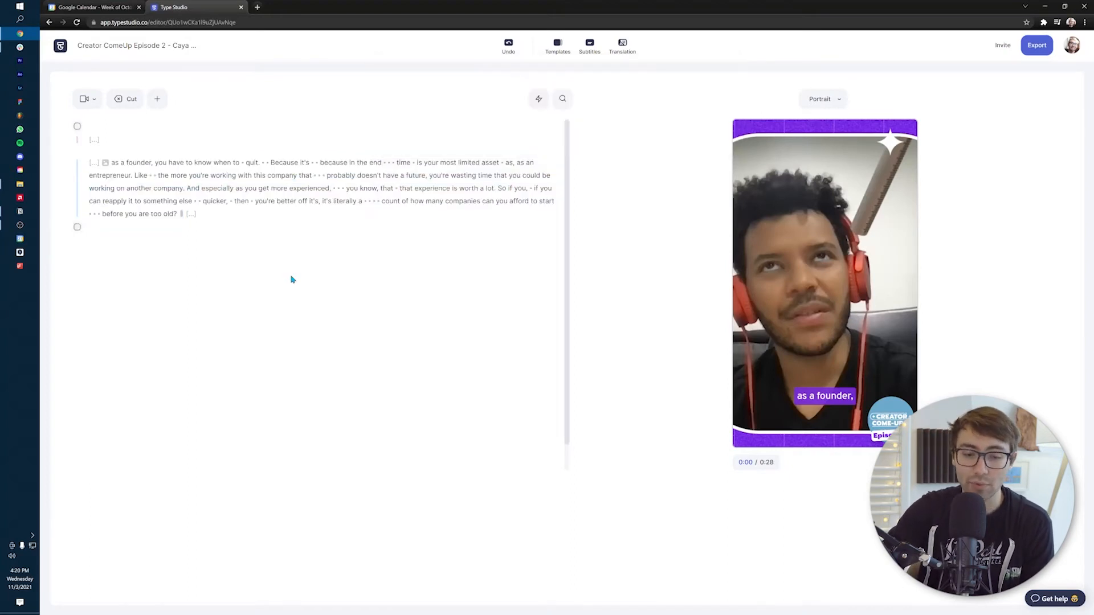
{"action": "left_click", "coordinate": [400, 293]}
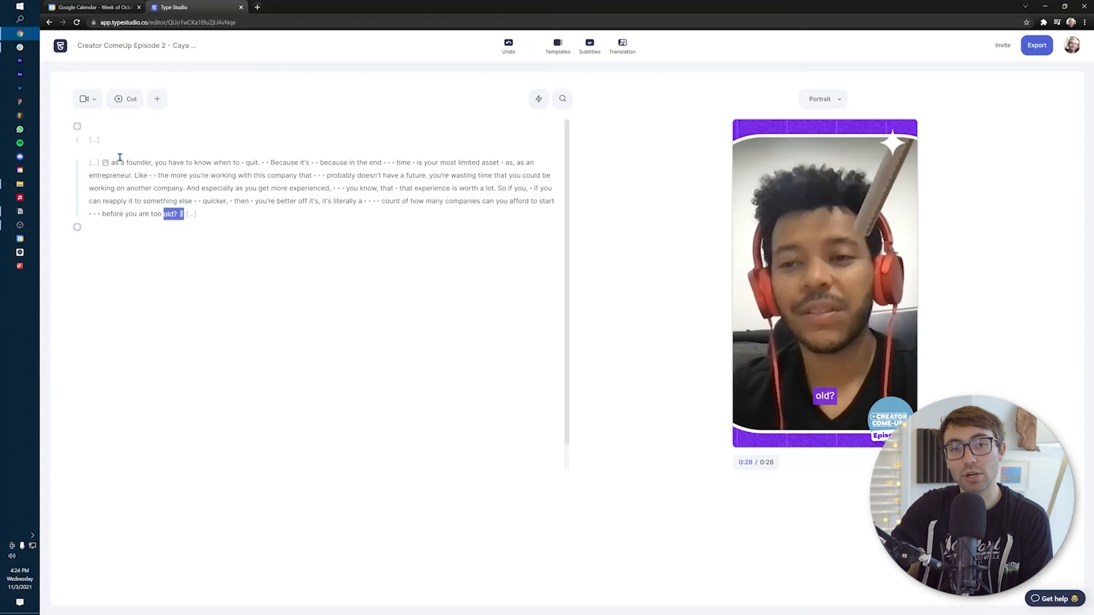
- Add the text "LIKE & FOLLOW FOR MORE" over the video and centre it near the top of the frame
{"action": "left_click", "coordinate": [156, 100]}
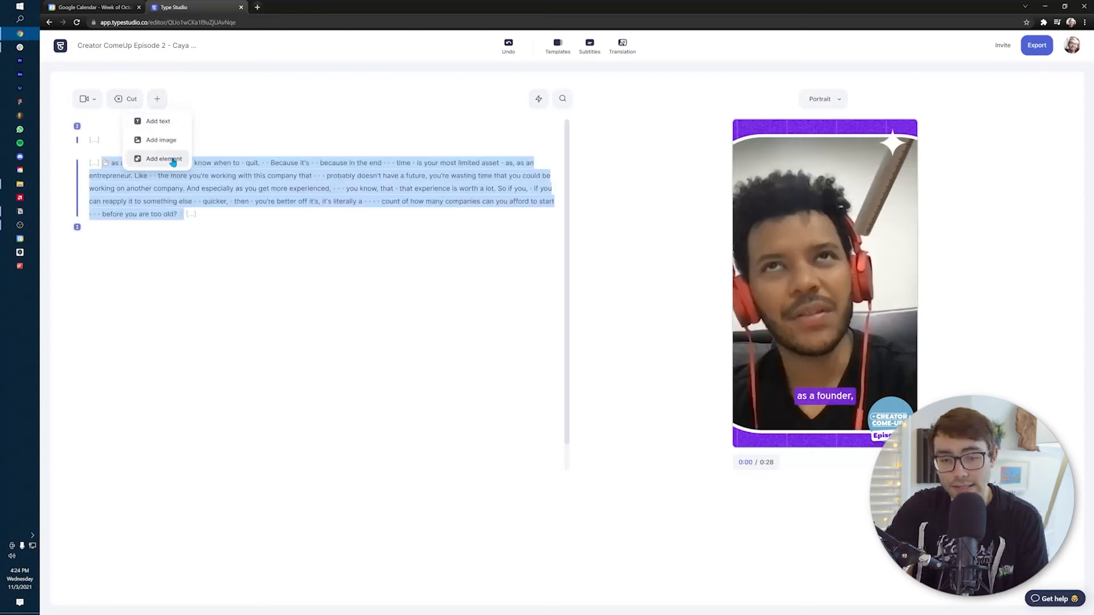
{"action": "left_click", "coordinate": [170, 122]}
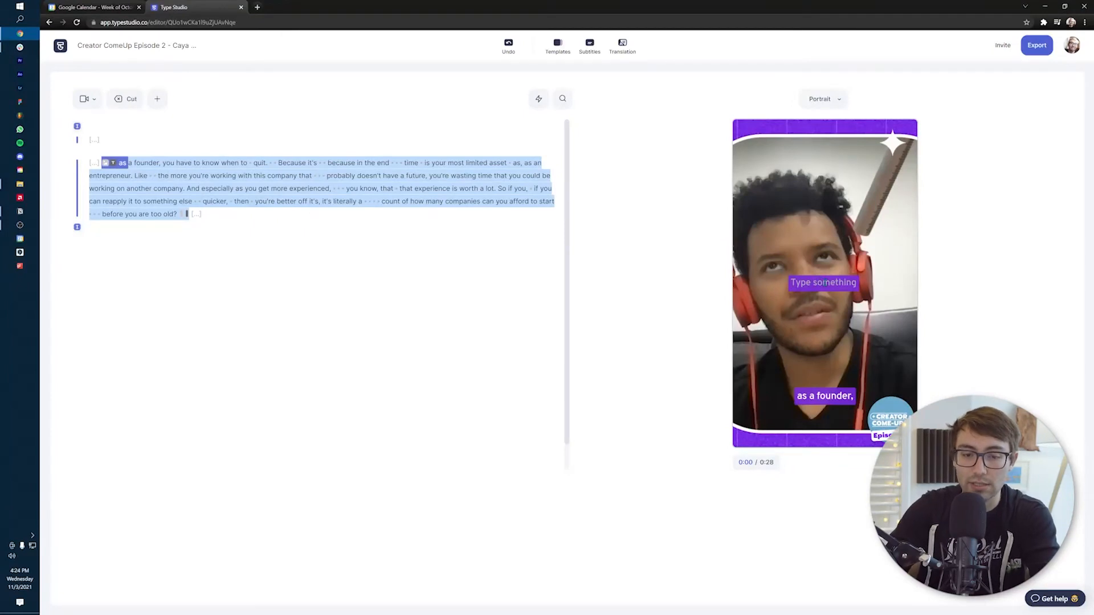
{"action": "type", "text": "LIKE & FOLLOW FOR MORE"}
{"action": "left_click", "coordinate": [1011, 286]}
{"action": "left_click_drag", "start_coordinate": [880, 291], "coordinate": [916, 166]}
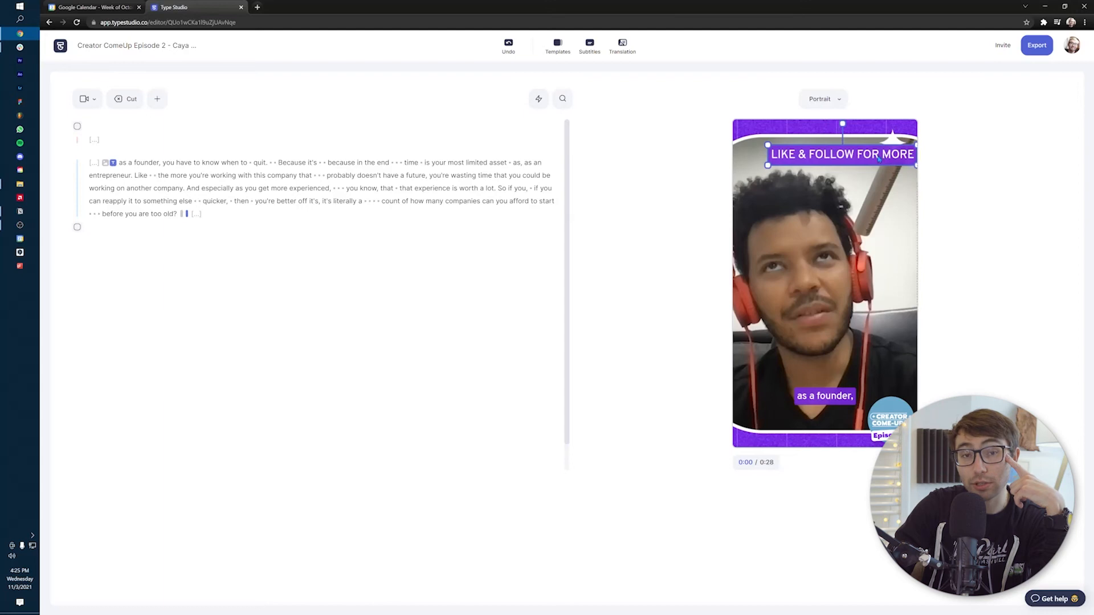
{"action": "left_click", "coordinate": [1003, 193]}
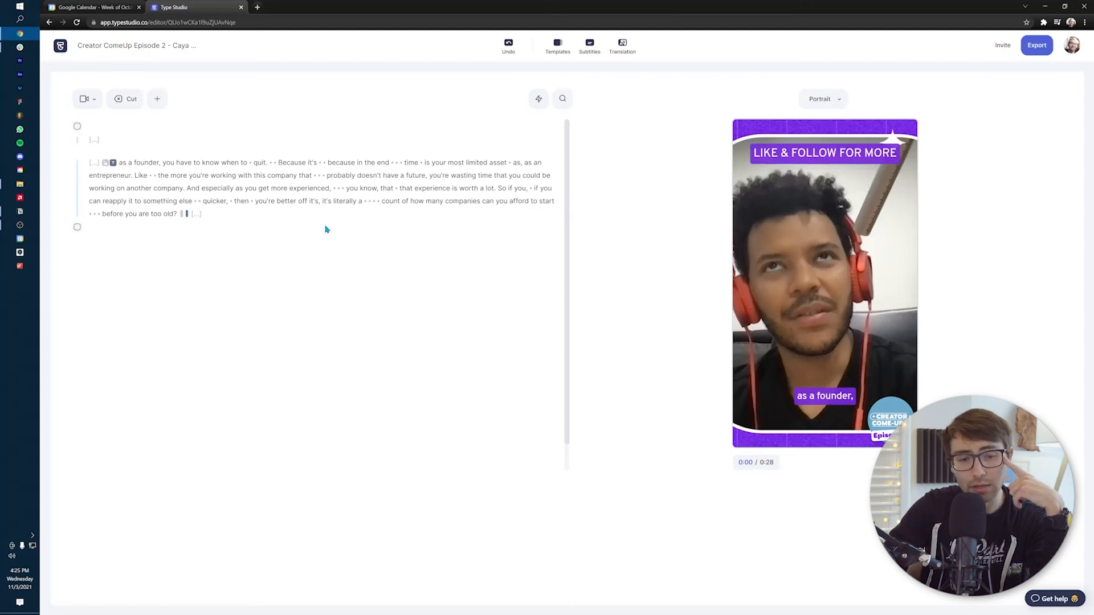
- Move the added text's start marker to just before "count of how many companies" in the transcript and play the clip's ending
{"action": "left_click_drag", "start_coordinate": [113, 163], "coordinate": [381, 204]}
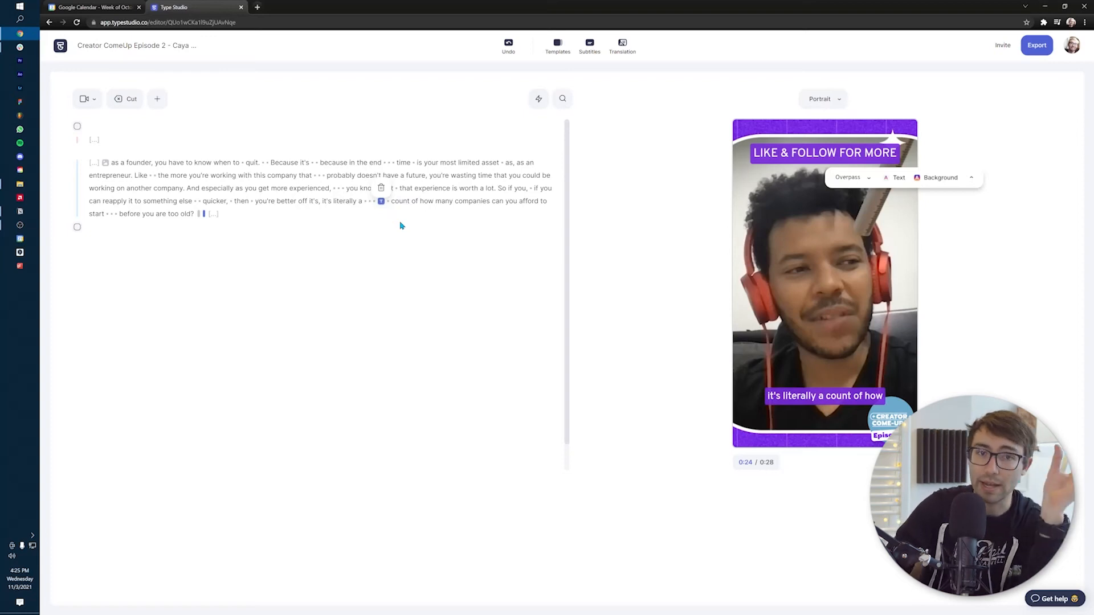
{"action": "left_click", "coordinate": [312, 199]}
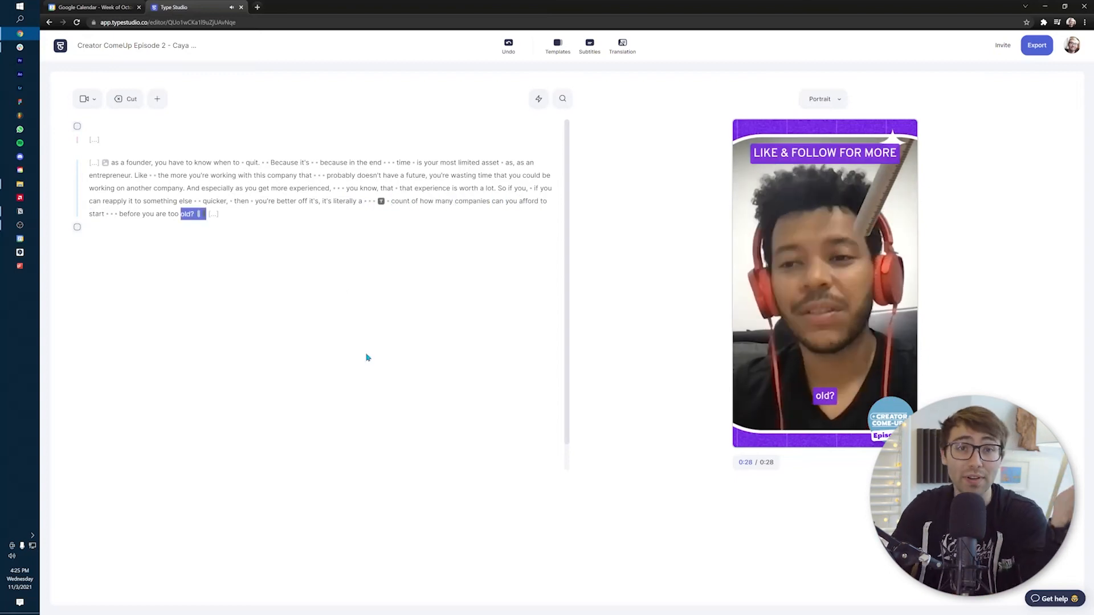
- Add a thumbs-up emoji element to the video and place it near the frame's upper-right corner
{"action": "left_click", "coordinate": [157, 99]}
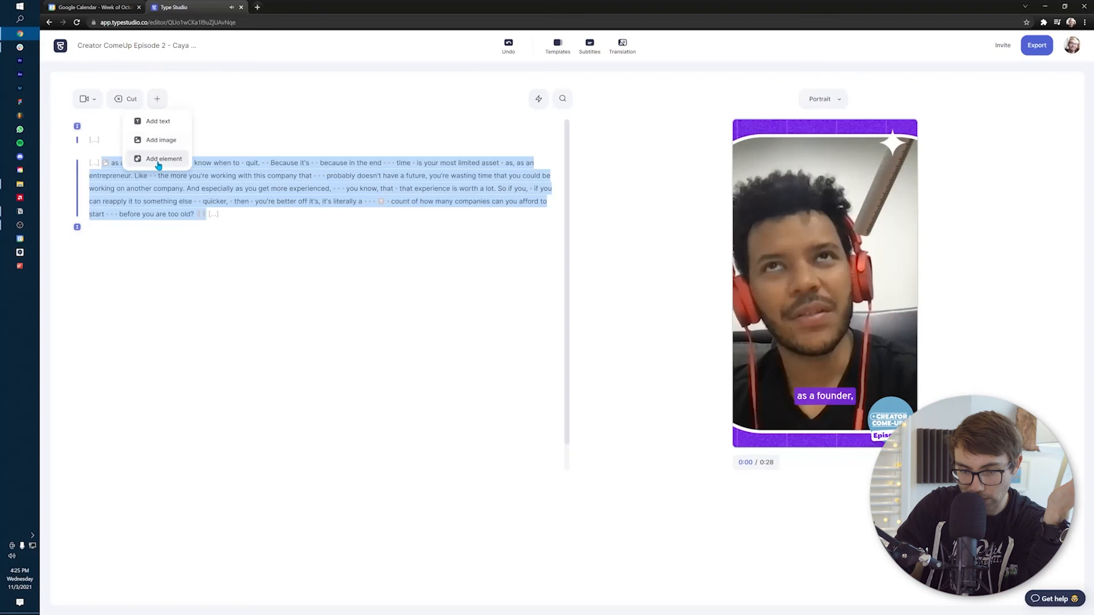
{"action": "left_click", "coordinate": [159, 161]}
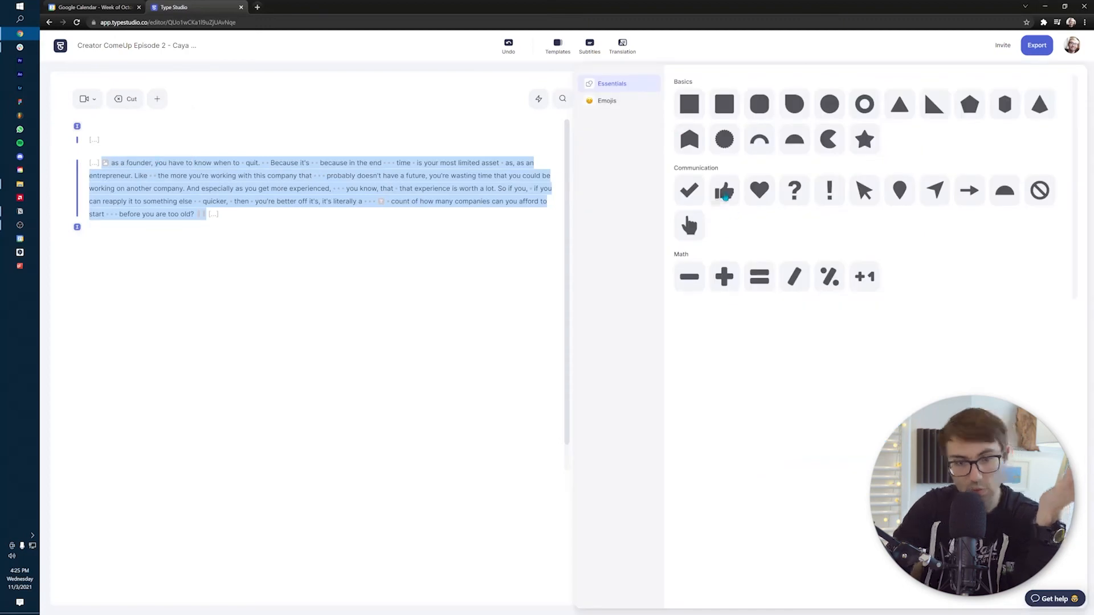
{"action": "left_click", "coordinate": [606, 100]}
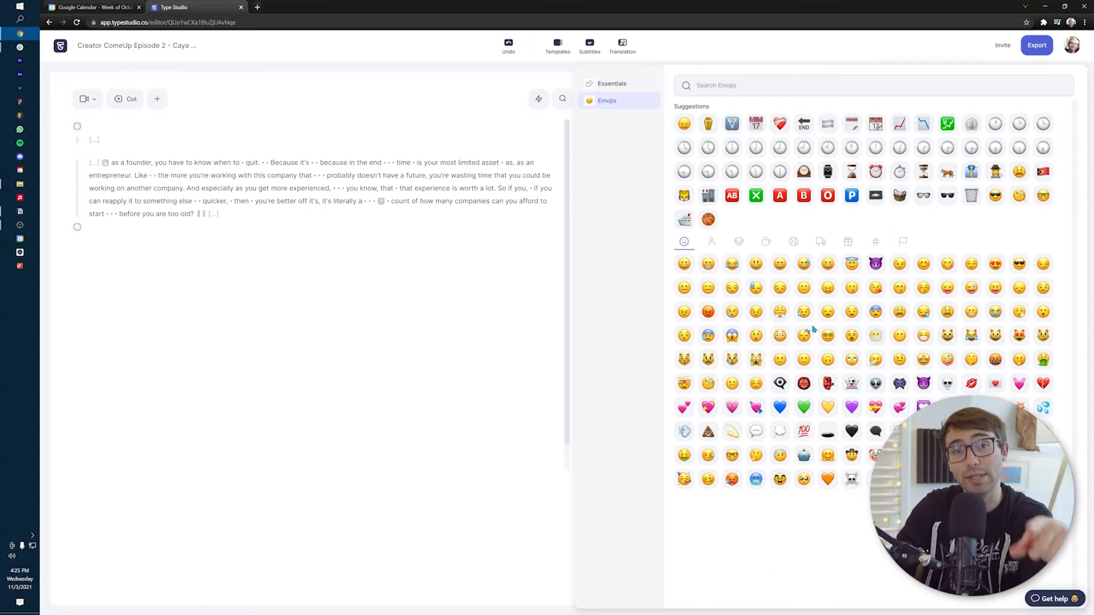
{"action": "left_click", "coordinate": [711, 242]}
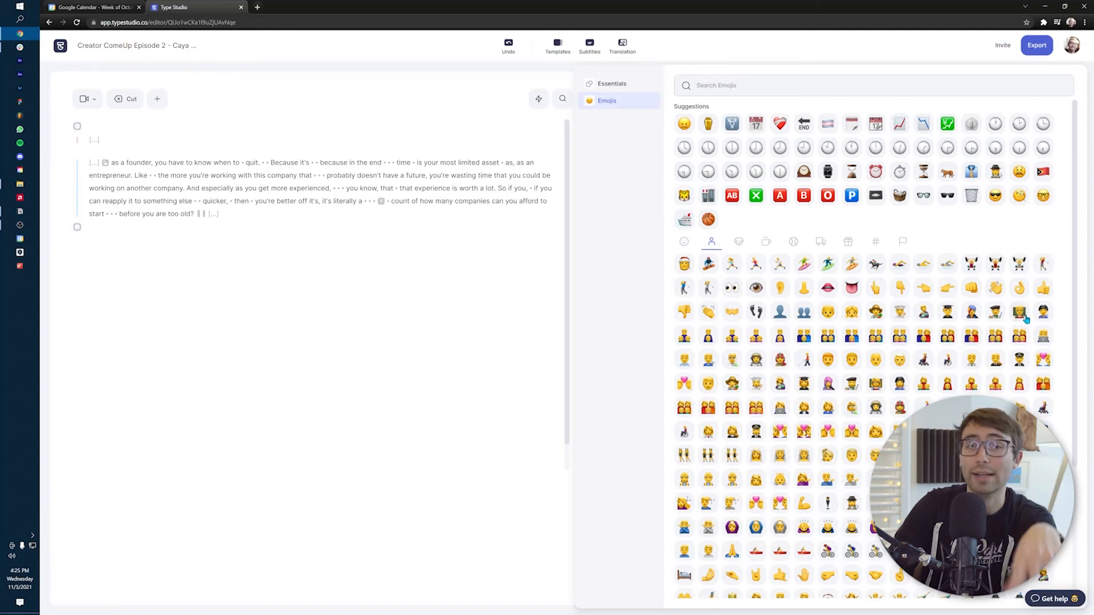
{"action": "left_click", "coordinate": [1042, 290]}
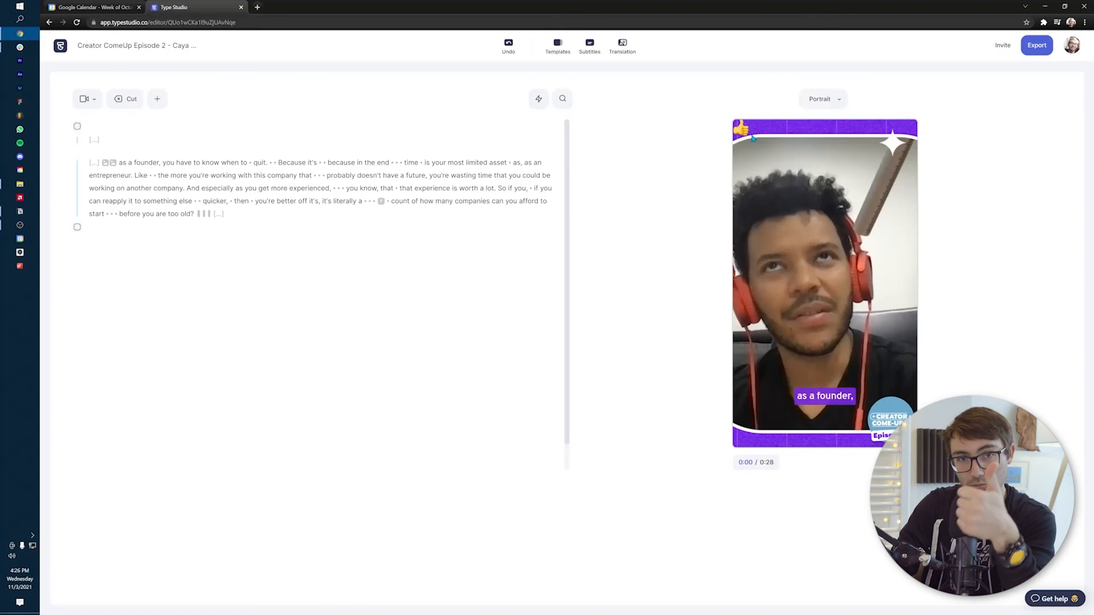
{"action": "left_click_drag", "start_coordinate": [758, 139], "coordinate": [914, 163]}
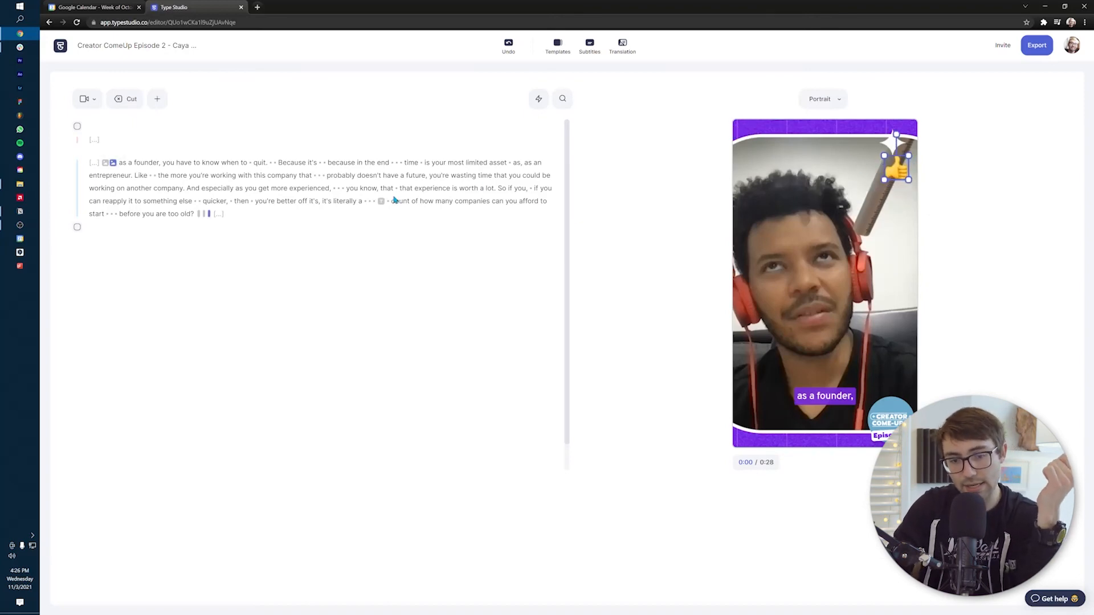
- Move the emoji's start marker beside the text marker before "count" in the transcript, and tilt the thumbs-up slightly clockwise
{"action": "left_click_drag", "start_coordinate": [112, 164], "coordinate": [383, 203]}
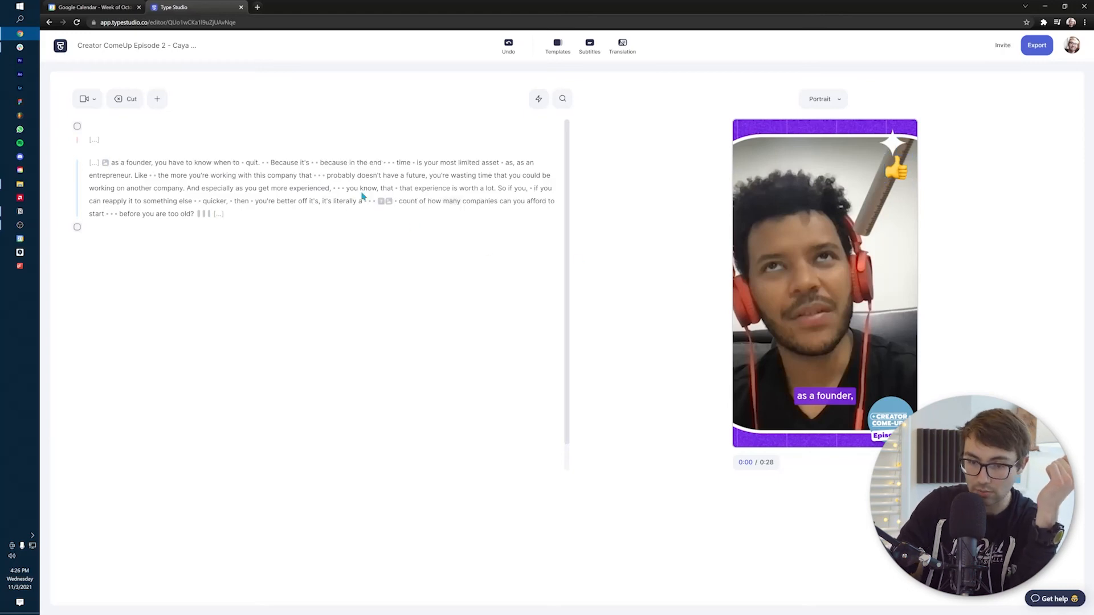
{"action": "left_click", "coordinate": [397, 201]}
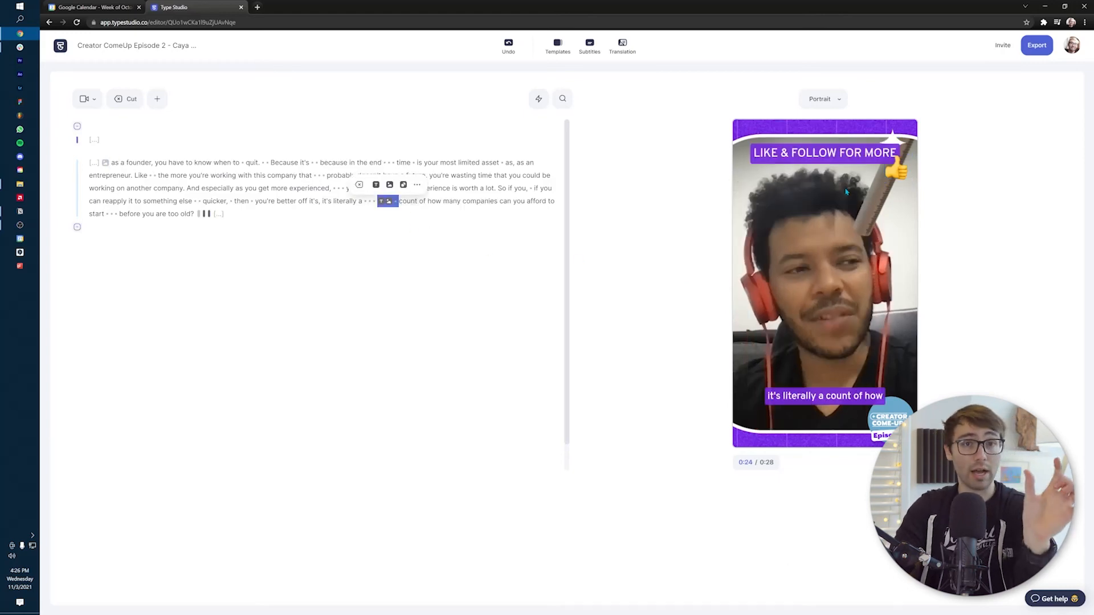
{"action": "left_click", "coordinate": [906, 173]}
{"action": "left_click_drag", "start_coordinate": [897, 134], "coordinate": [902, 165]}
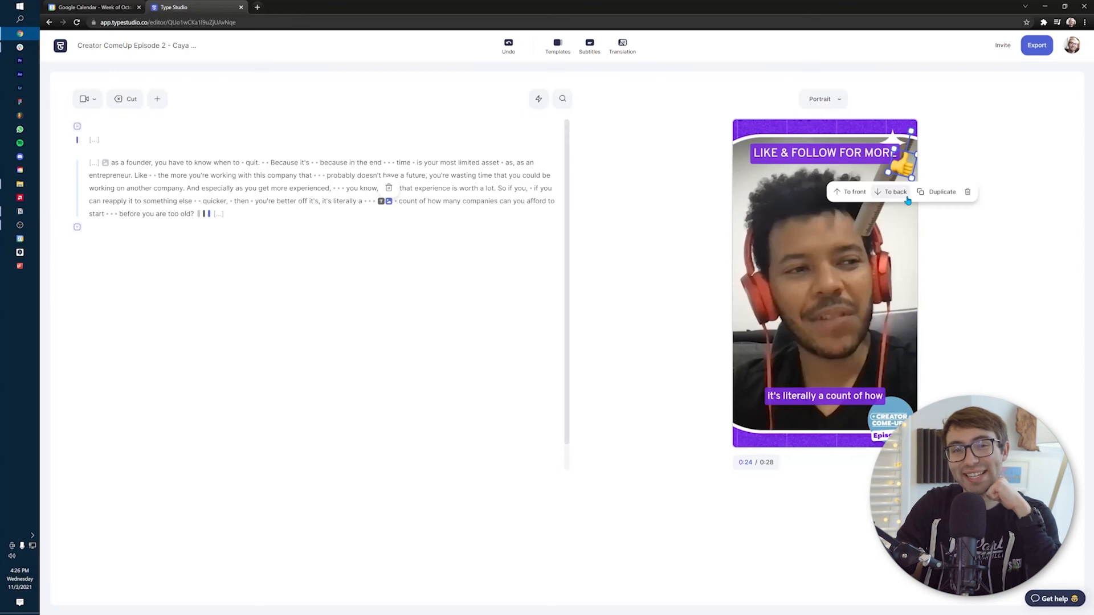
- Duplicate the thumbs-up emoji and place the copy at the left end of the "LIKE & FOLLOW FOR MORE" text
{"action": "left_click", "coordinate": [936, 192]}
{"action": "left_click_drag", "start_coordinate": [906, 168], "coordinate": [738, 132]}
{"action": "left_click", "coordinate": [891, 374]}
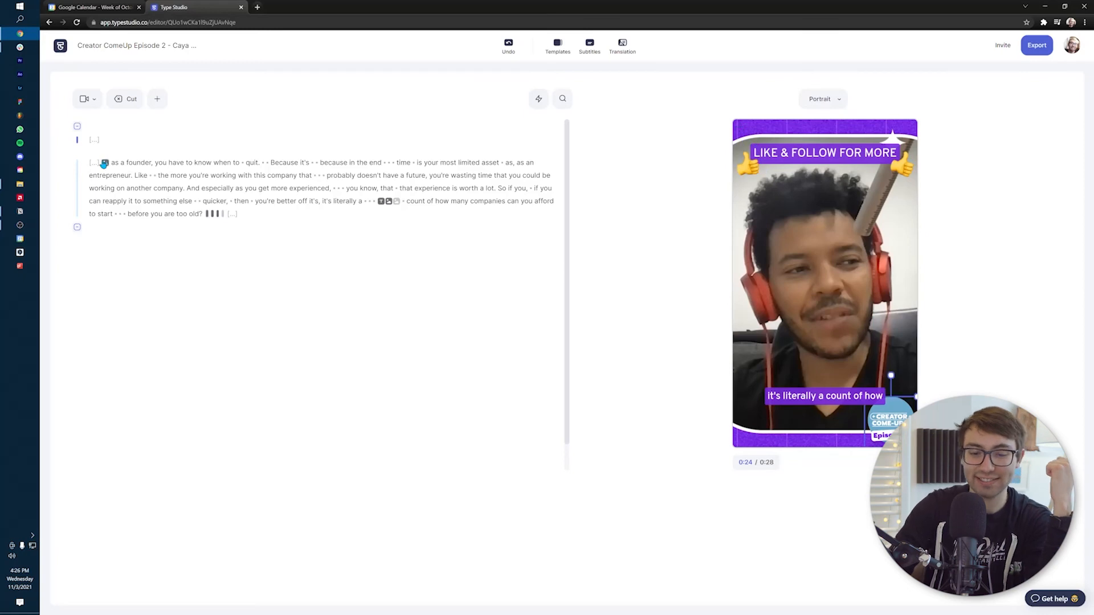
- Play the clip's ending to review when the text and both emojis appear
{"action": "left_click", "coordinate": [415, 202]}
{"action": "left_click", "coordinate": [240, 201]}
{"action": "key", "text": "space"}
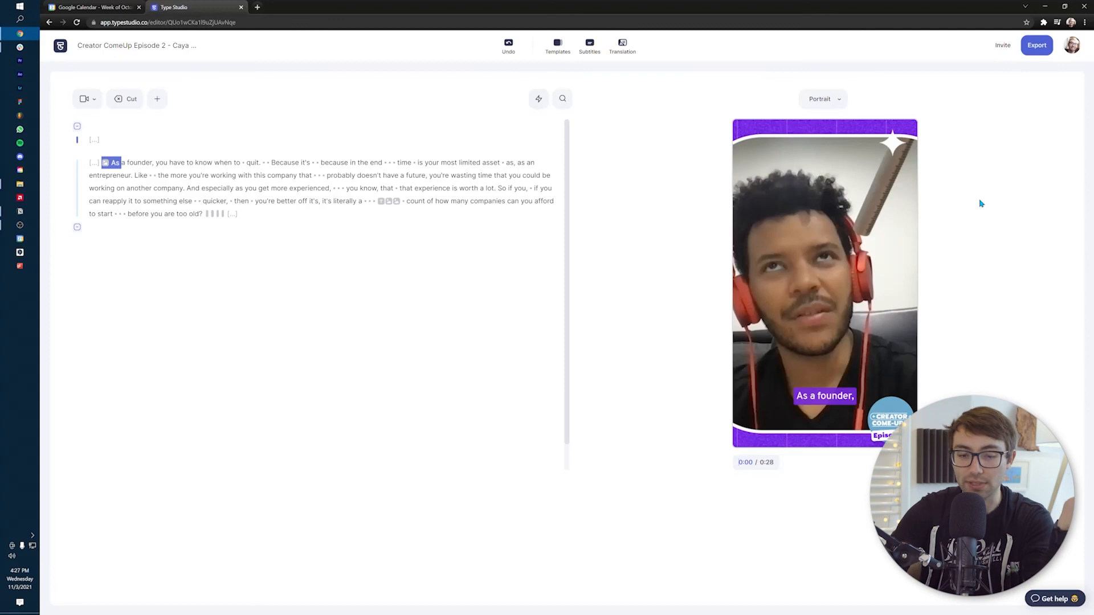
- Export the finished clip as a video and download the file from its share page
{"action": "left_click", "coordinate": [1035, 51]}
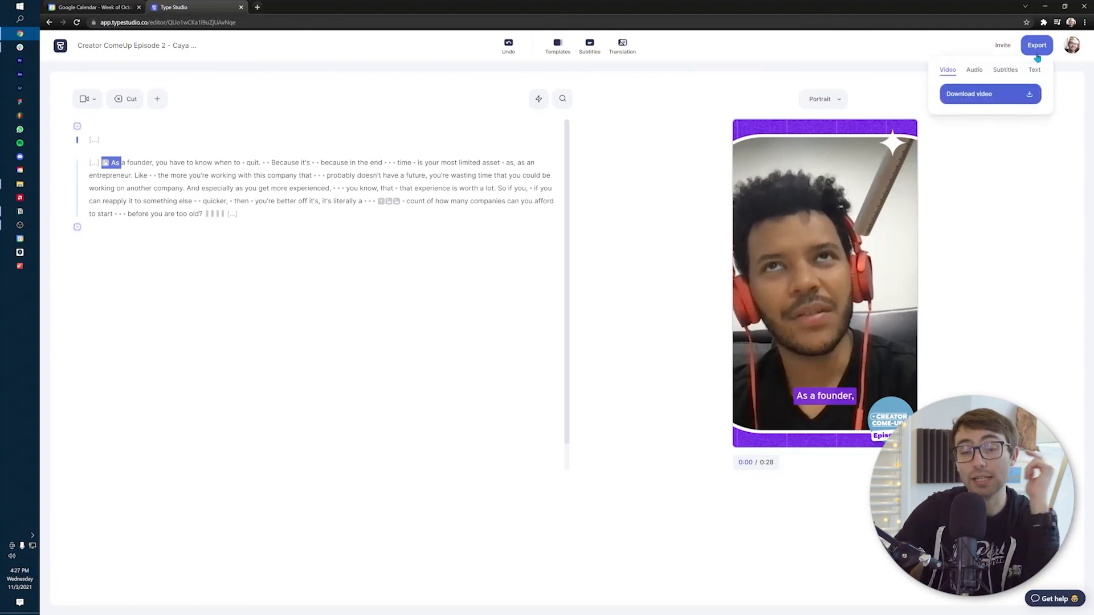
{"action": "left_click", "coordinate": [991, 101]}
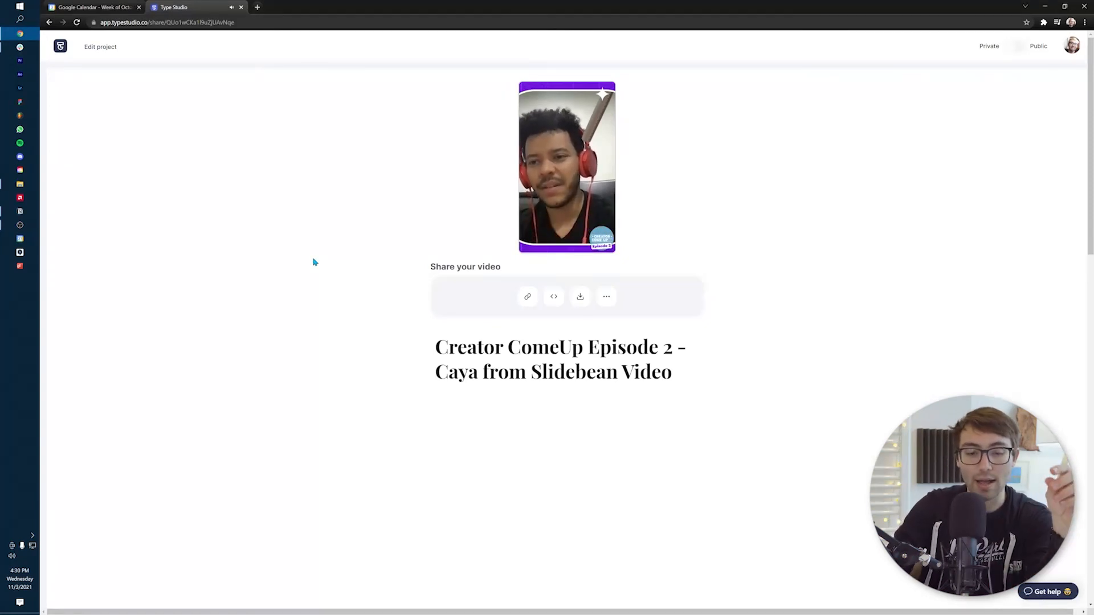
{"action": "left_click", "coordinate": [580, 298]}
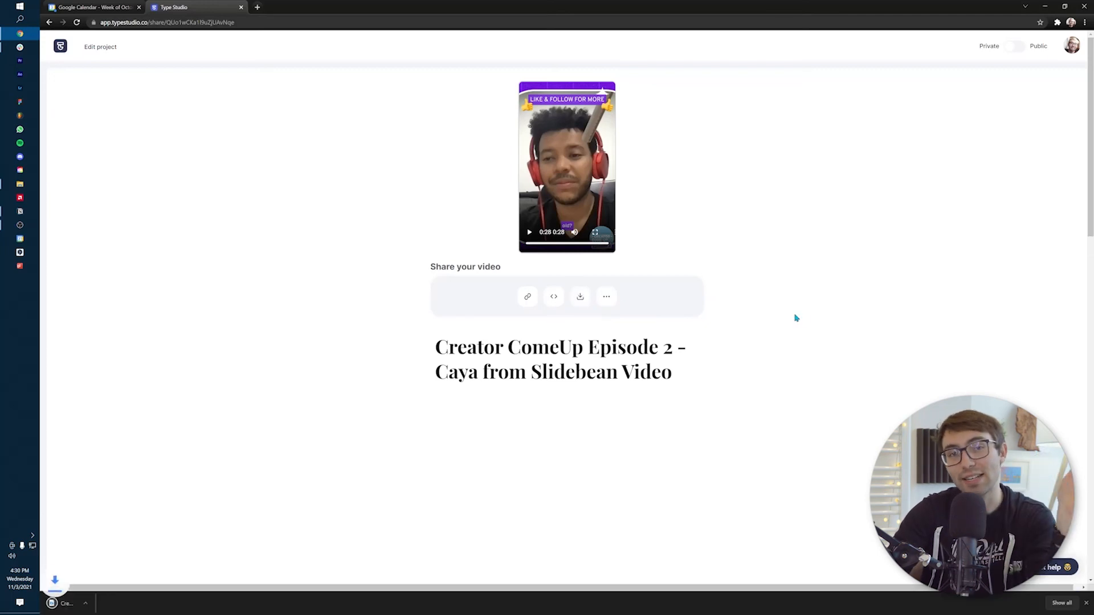